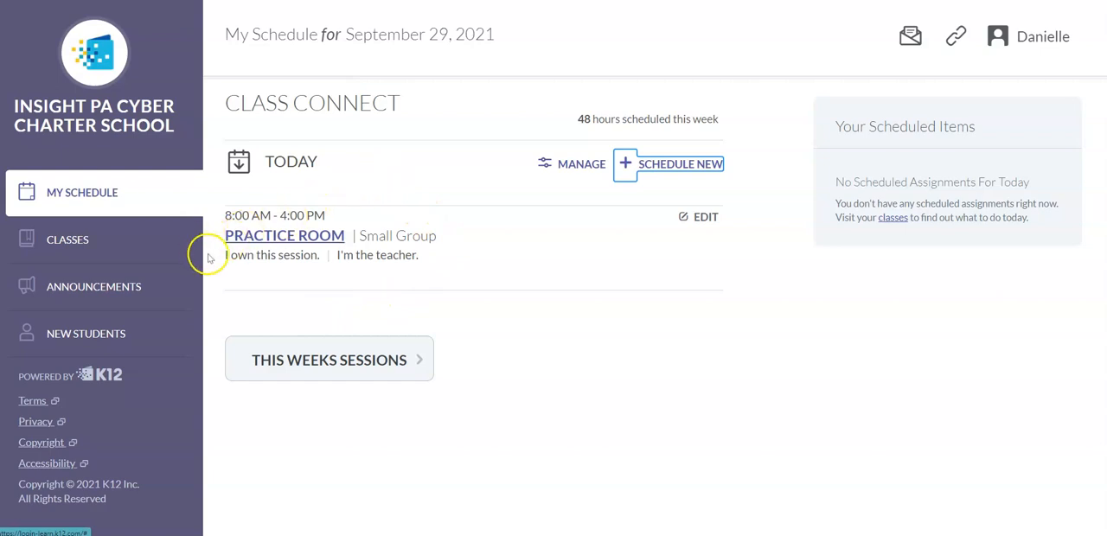
# Join the PRACTICE ROOM session with the integrated camera and microphone array, reload the room, and confirm the devices again.
pyautogui.click(267, 239)
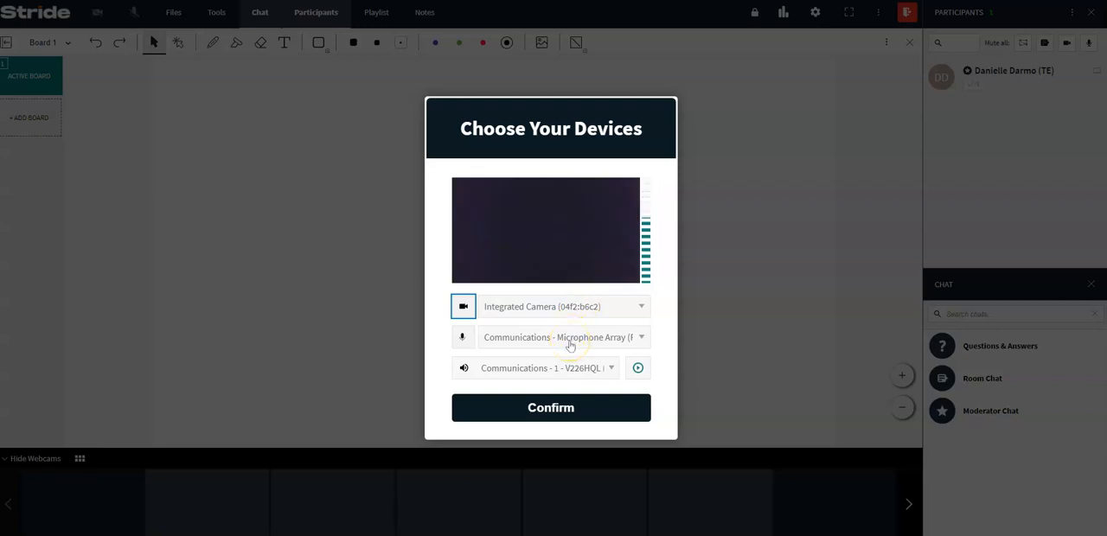
pyautogui.click(566, 406)
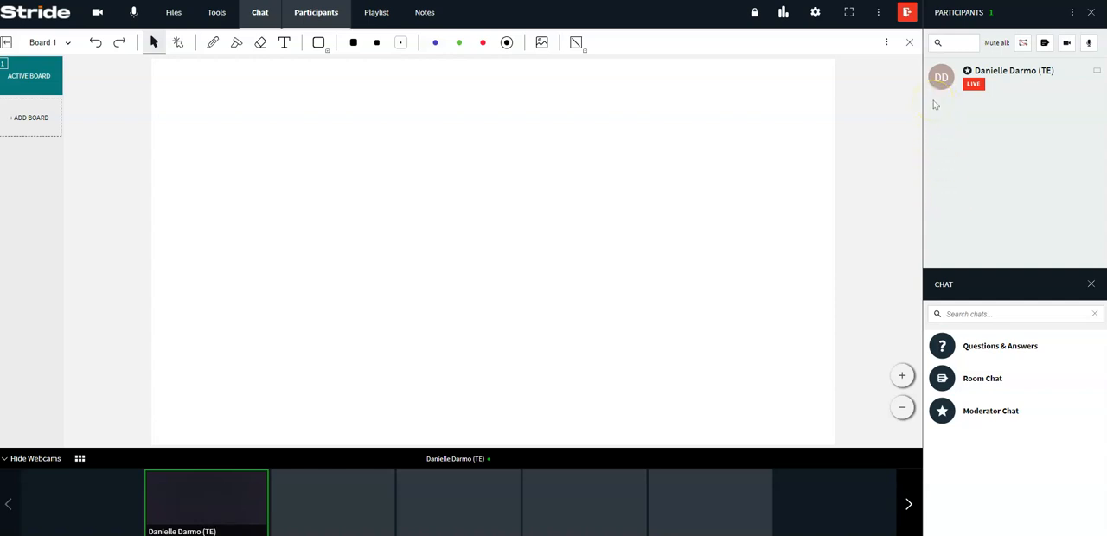
pyautogui.press('F5')
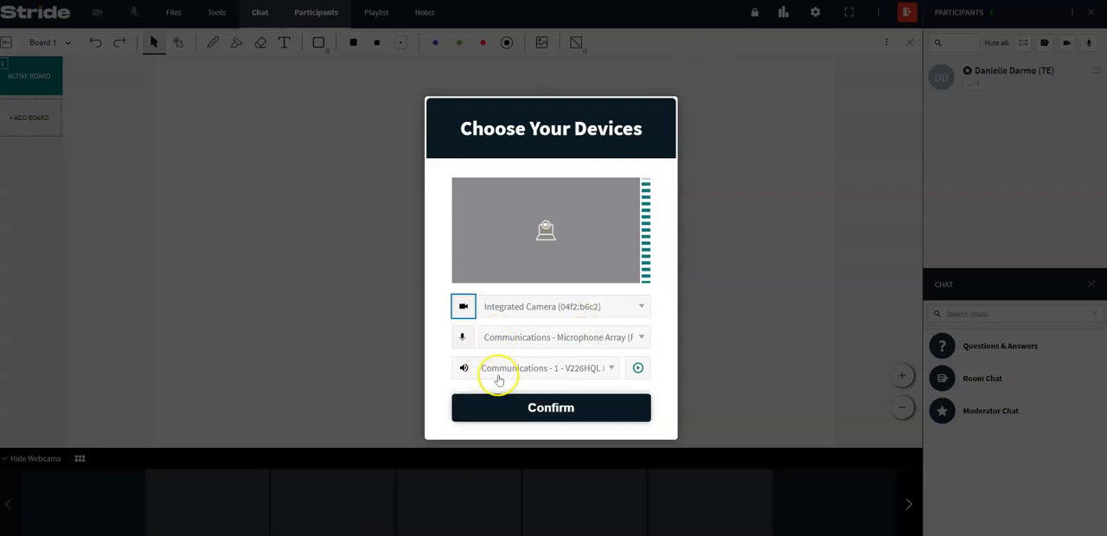
pyautogui.click(516, 398)
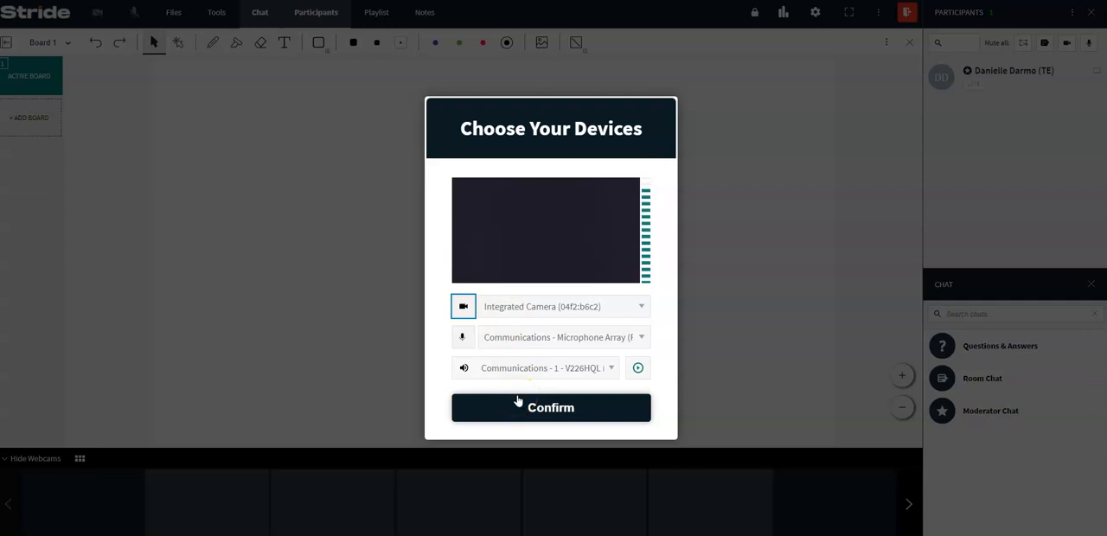
pyautogui.click(295, 273)
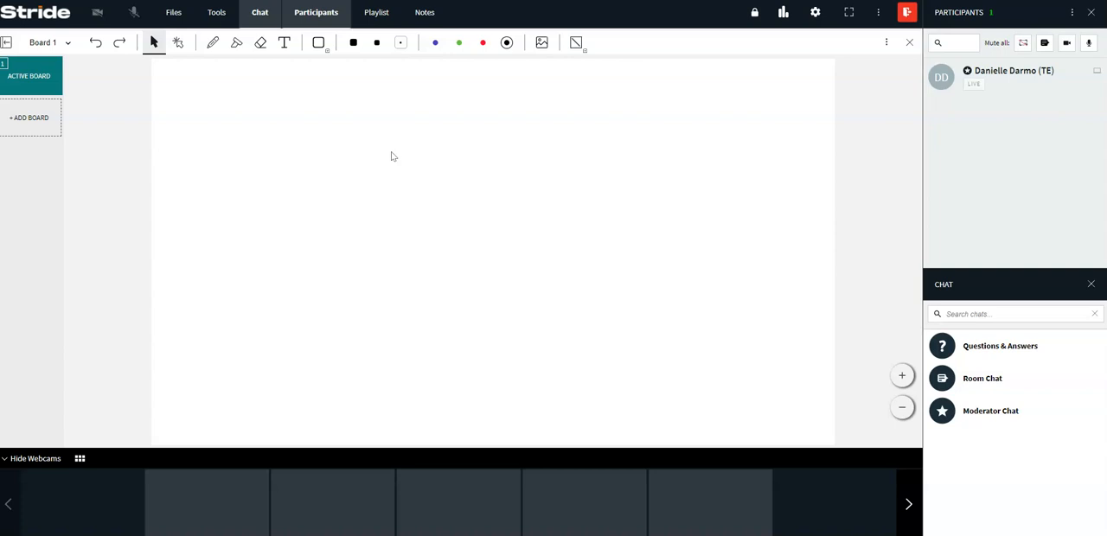
pyautogui.click(350, 176)
# Start a session recording set to record until manually stopped.
pyautogui.click(214, 14)
pyautogui.click(554, 304)
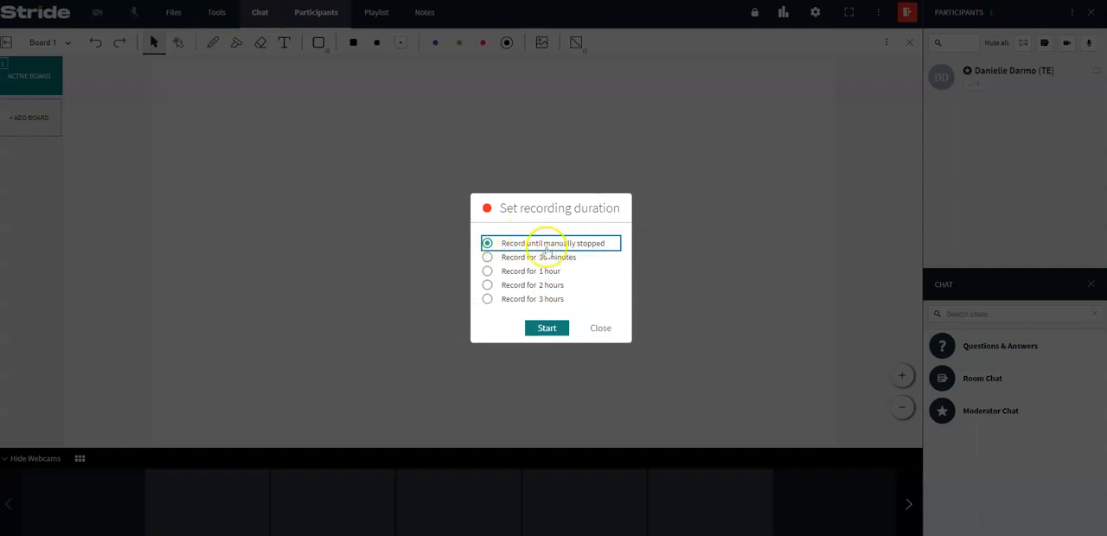
pyautogui.click(543, 330)
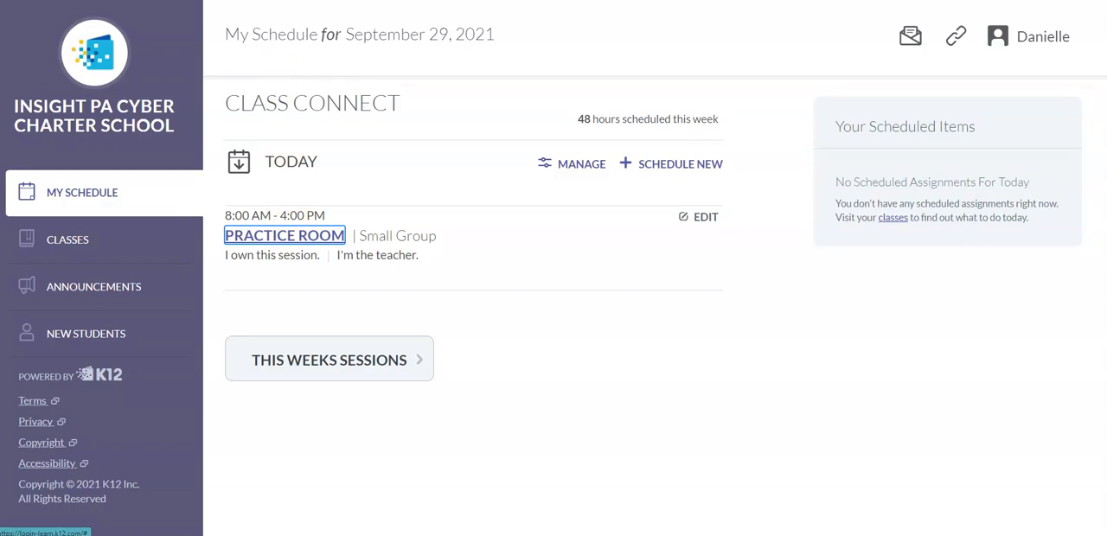
# Return to the live classroom and look over the PRACTICE ROOM file list while the session records.
pyautogui.click(284, 1)
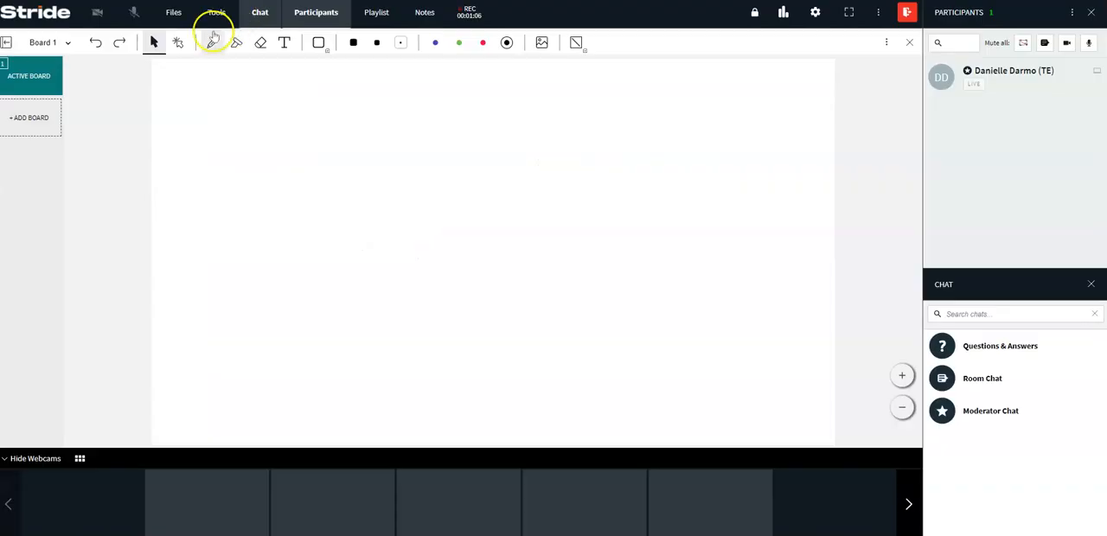
pyautogui.click(174, 13)
pyautogui.click(404, 159)
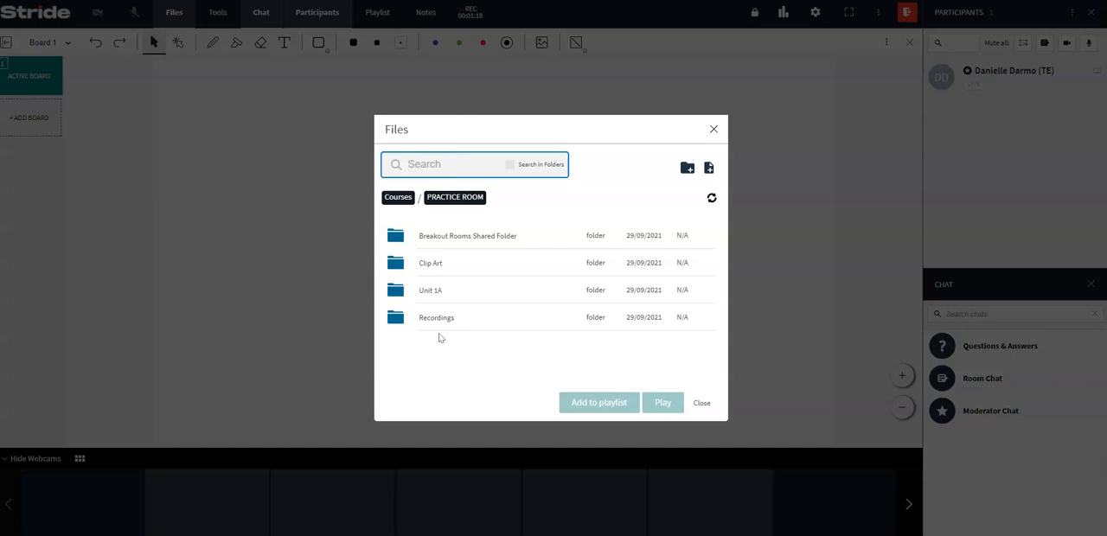
pyautogui.click(713, 131)
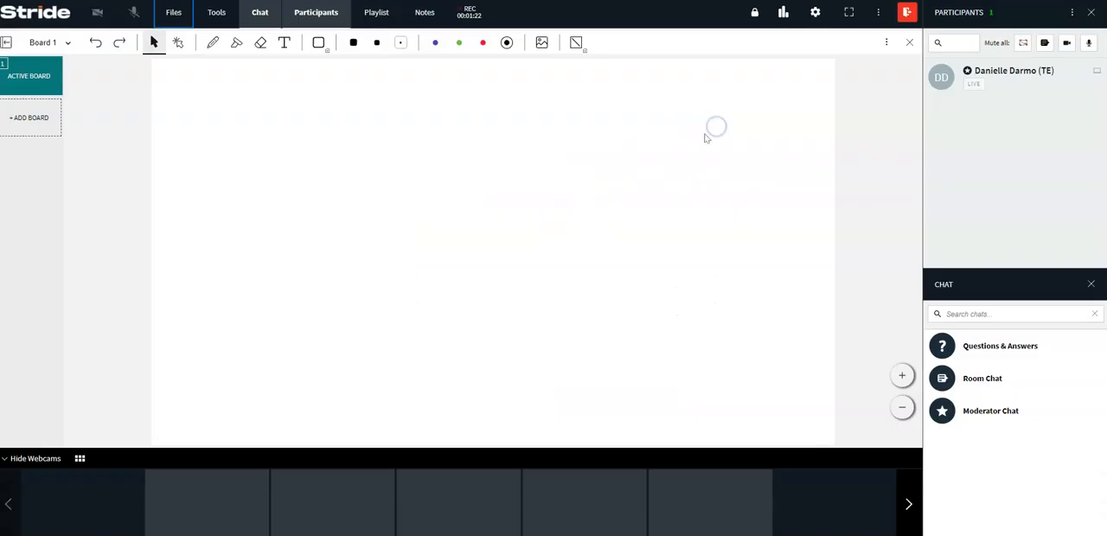
# Stop the running session recording.
pyautogui.click(468, 15)
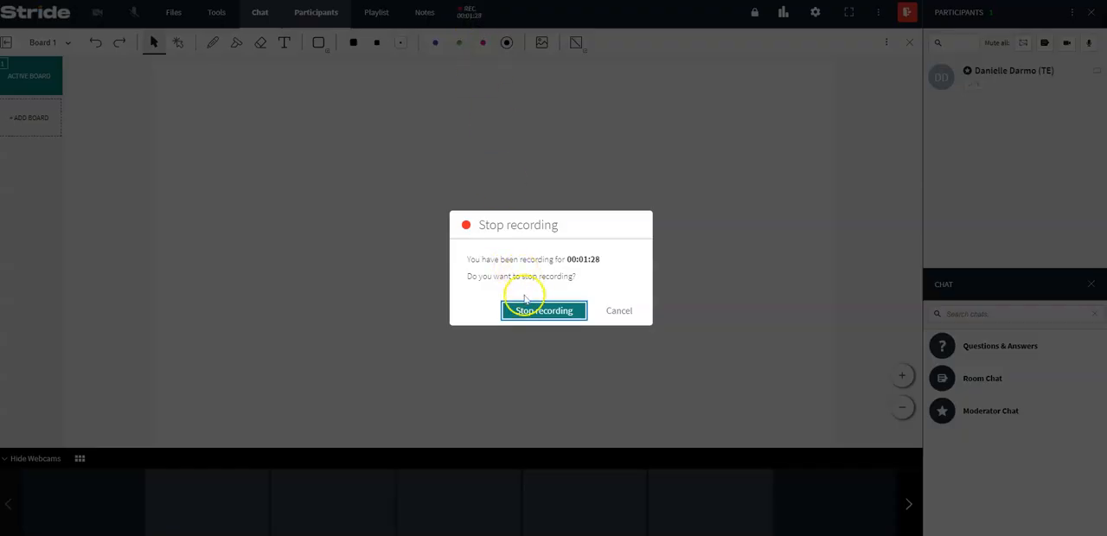
pyautogui.click(524, 316)
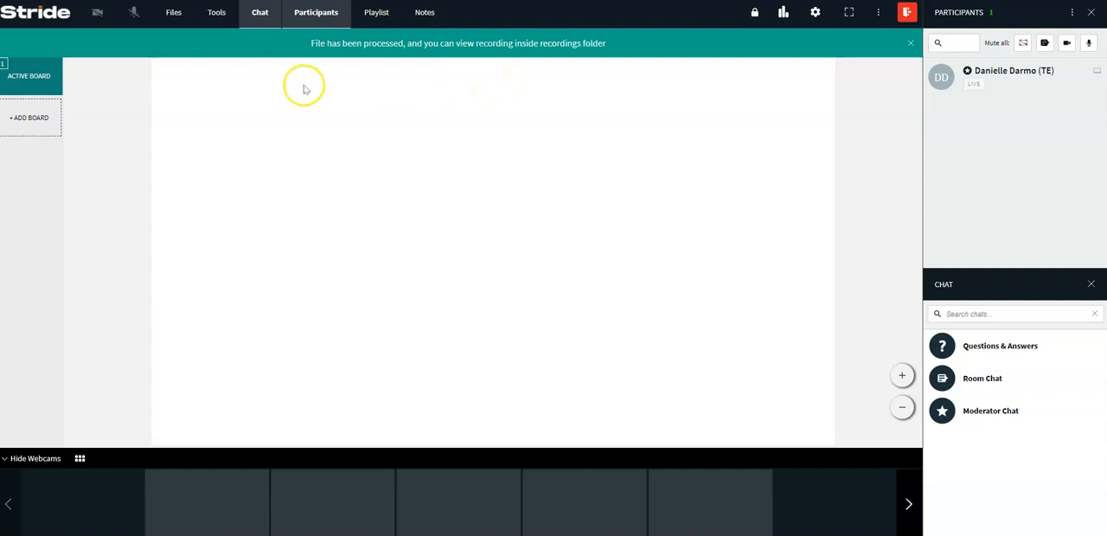
# Browse the room's files from the Courses level into PRACTICE ROOM, and view the form for adding a folder without saving one.
pyautogui.click(174, 14)
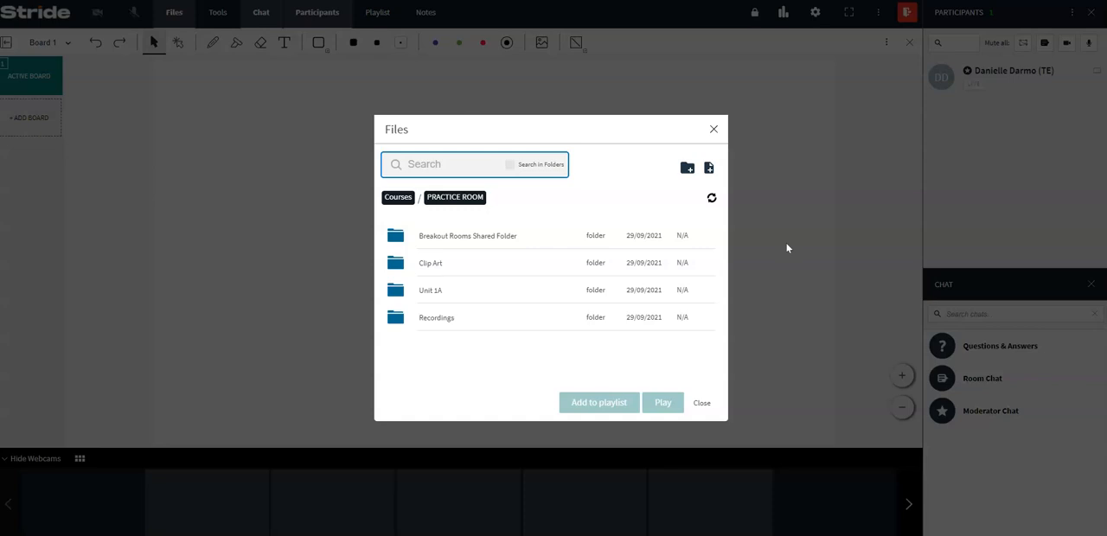
pyautogui.click(714, 129)
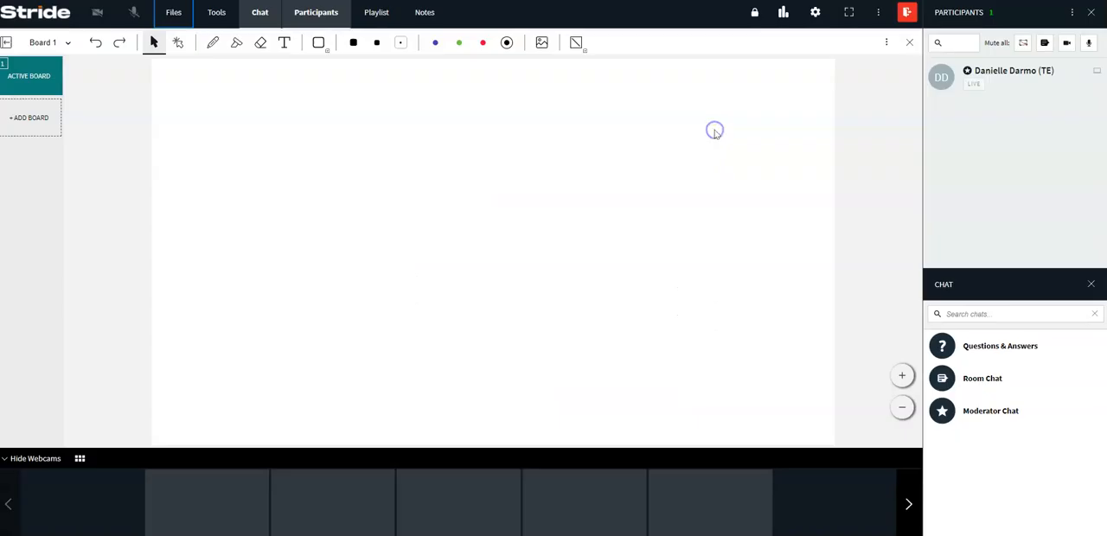
pyautogui.click(171, 13)
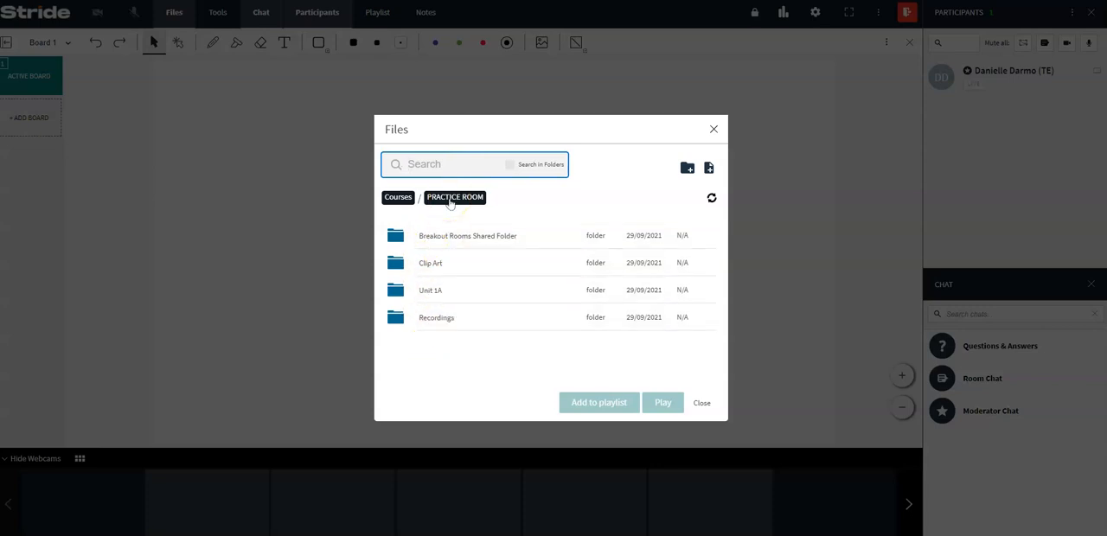
pyautogui.click(398, 198)
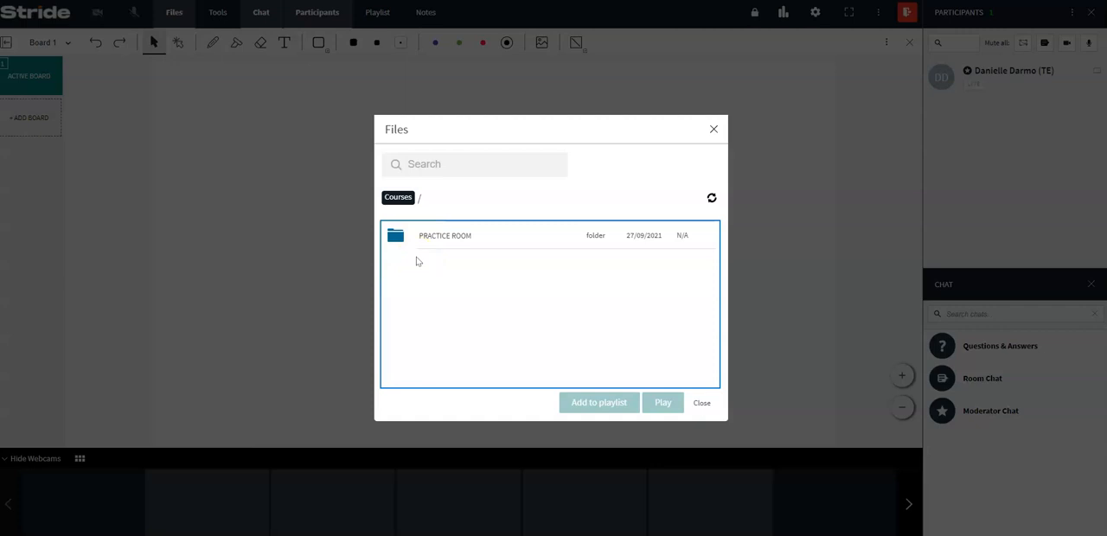
pyautogui.click(444, 236)
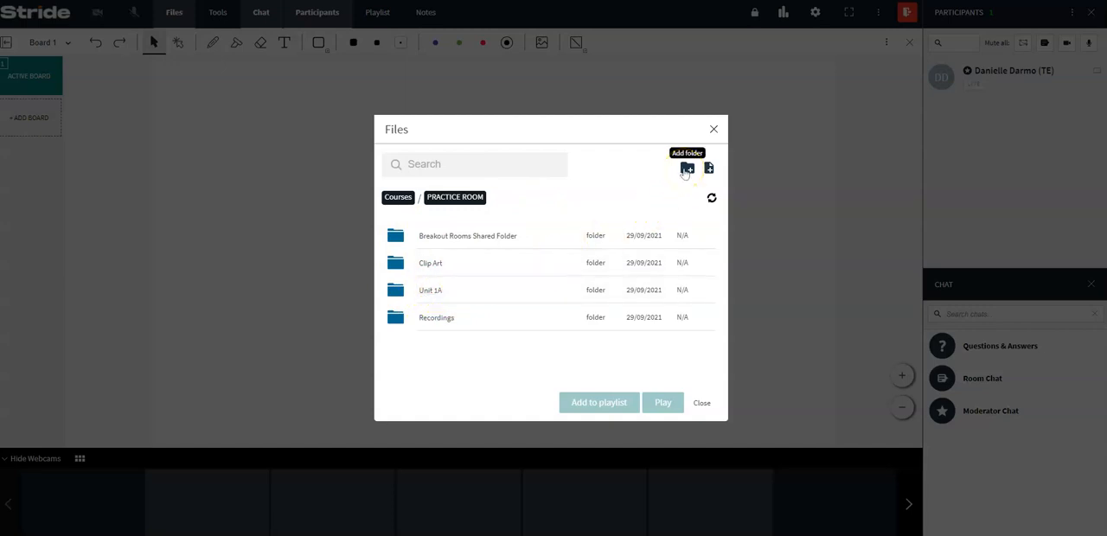
pyautogui.click(686, 170)
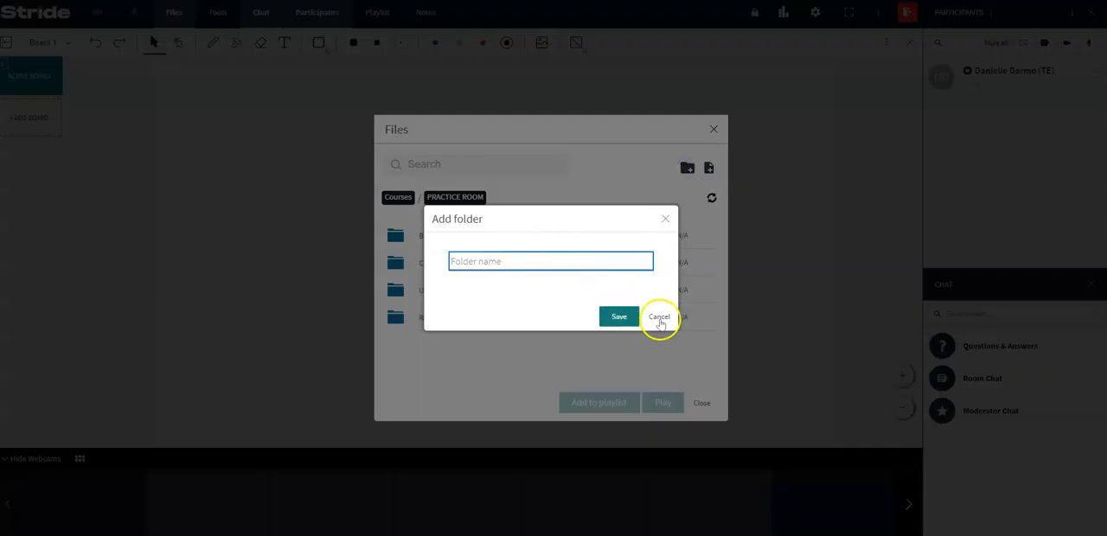
pyautogui.click(658, 318)
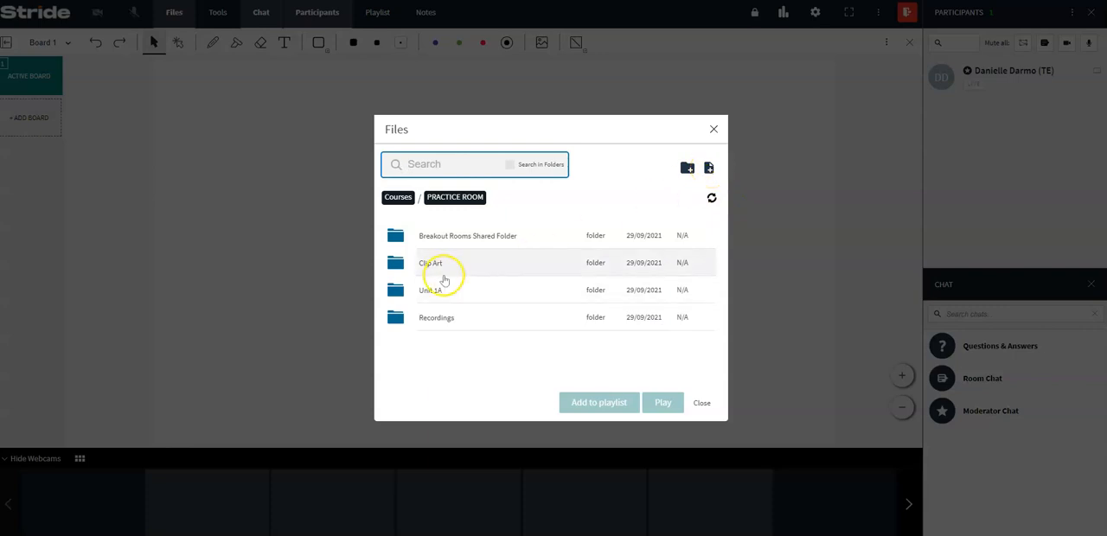
# Upload the 1.05 Targeted lesson PDF from the Unit 1A lesson PowerPoints folder into the room's Unit 1A folder.
pyautogui.click(435, 293)
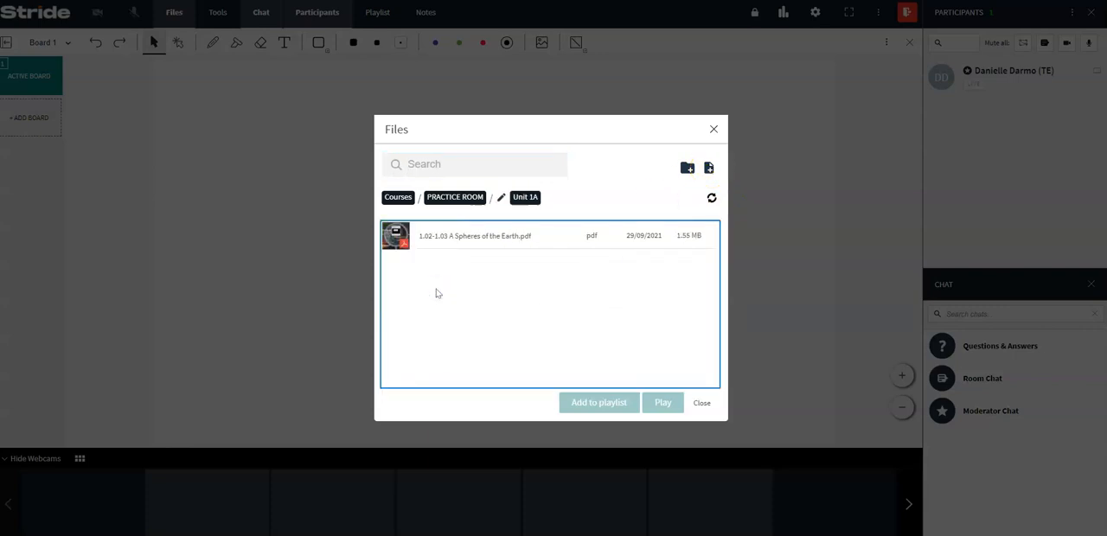
pyautogui.click(710, 169)
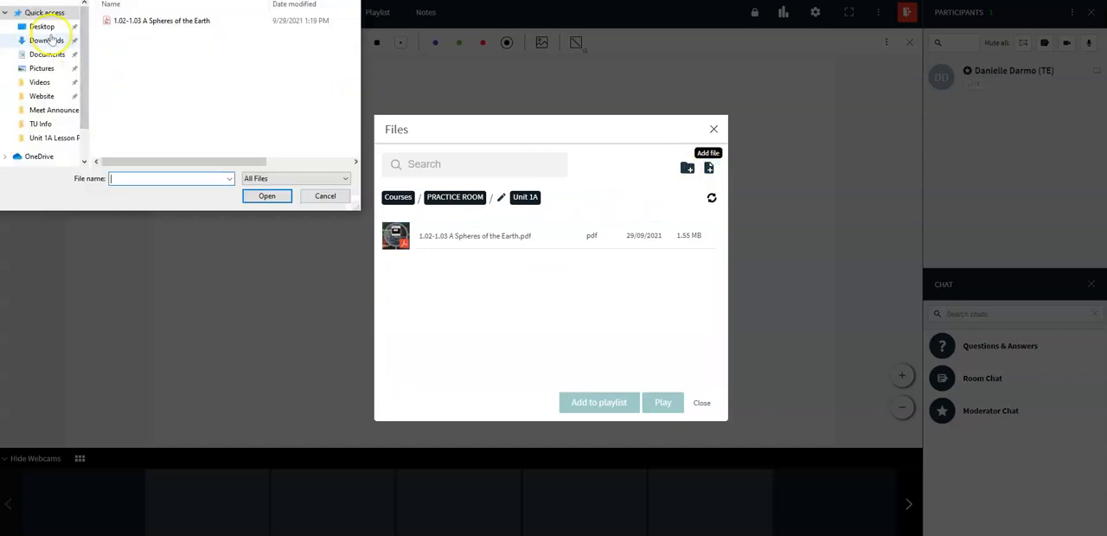
pyautogui.click(38, 145)
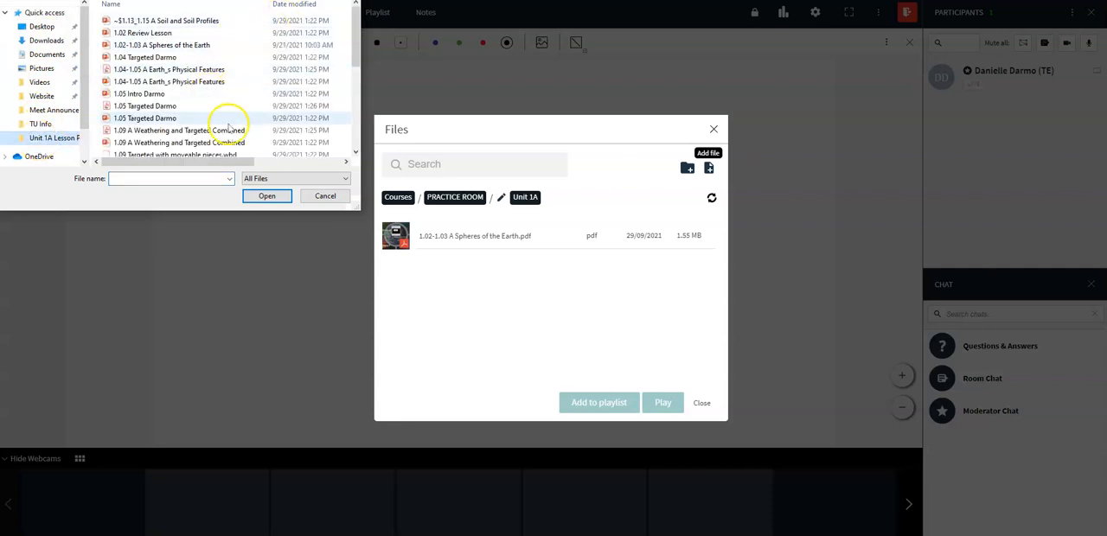
pyautogui.click(257, 178)
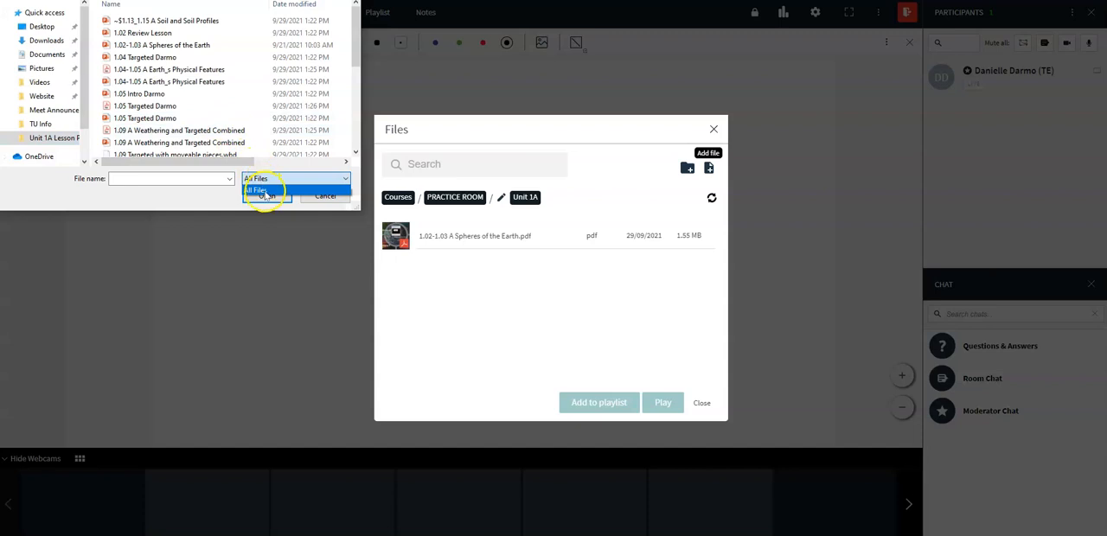
pyautogui.click(260, 191)
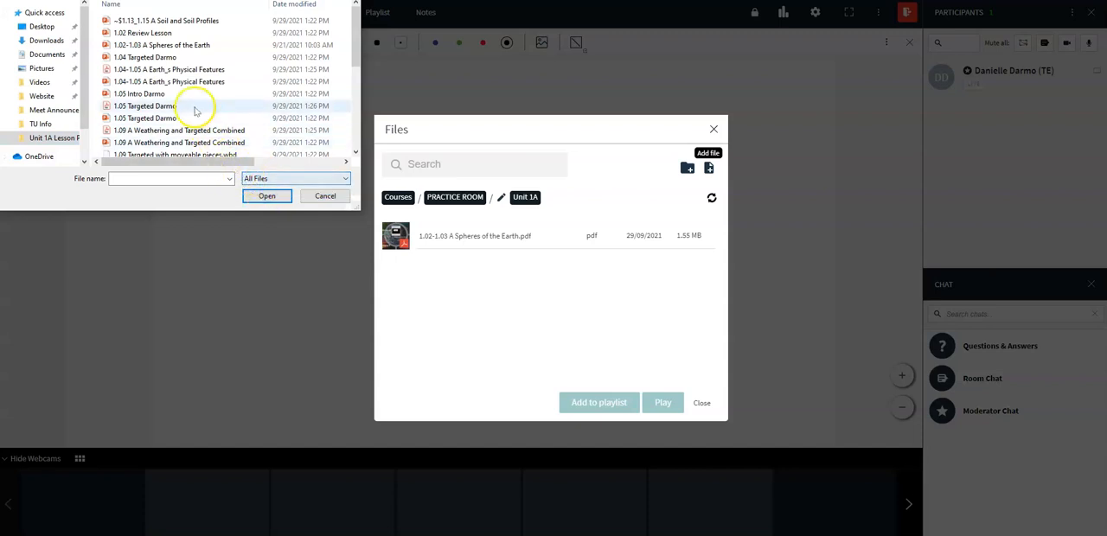
pyautogui.click(164, 107)
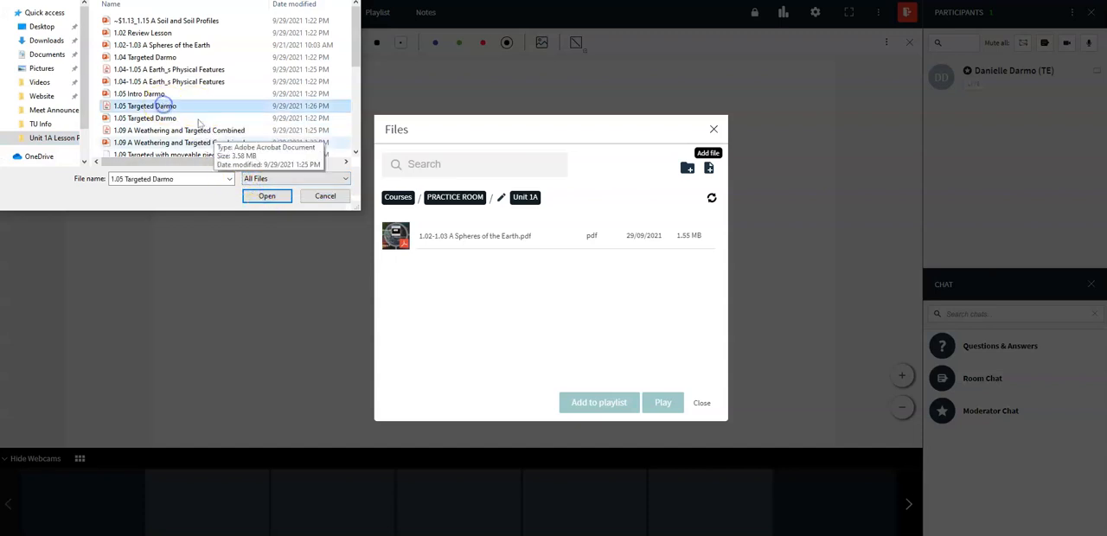
pyautogui.click(258, 196)
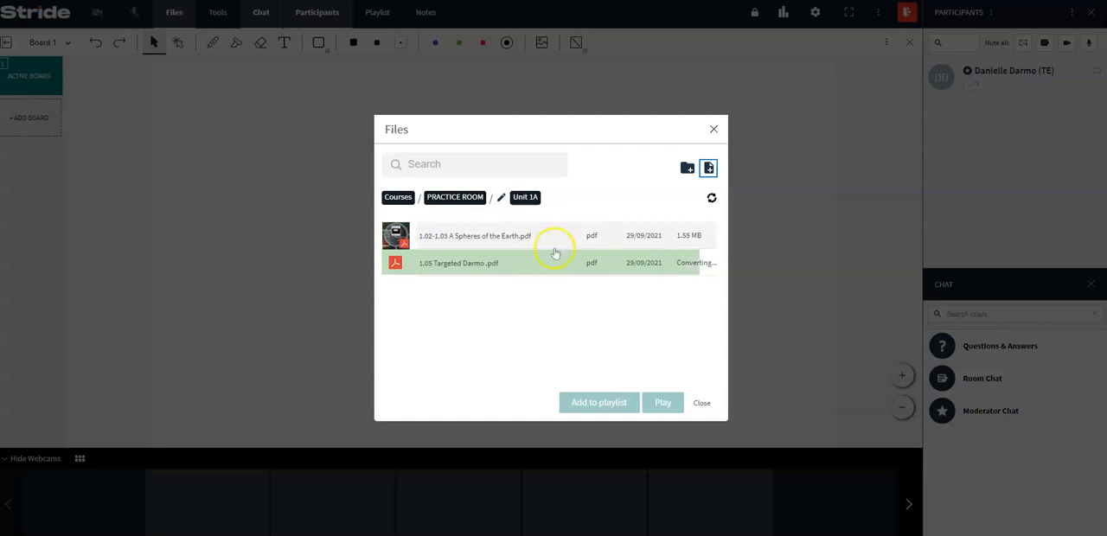
# Upload the 1.04-1.05 A Earth_s Physical Features PDF to the Unit 1A folder.
pyautogui.click(711, 167)
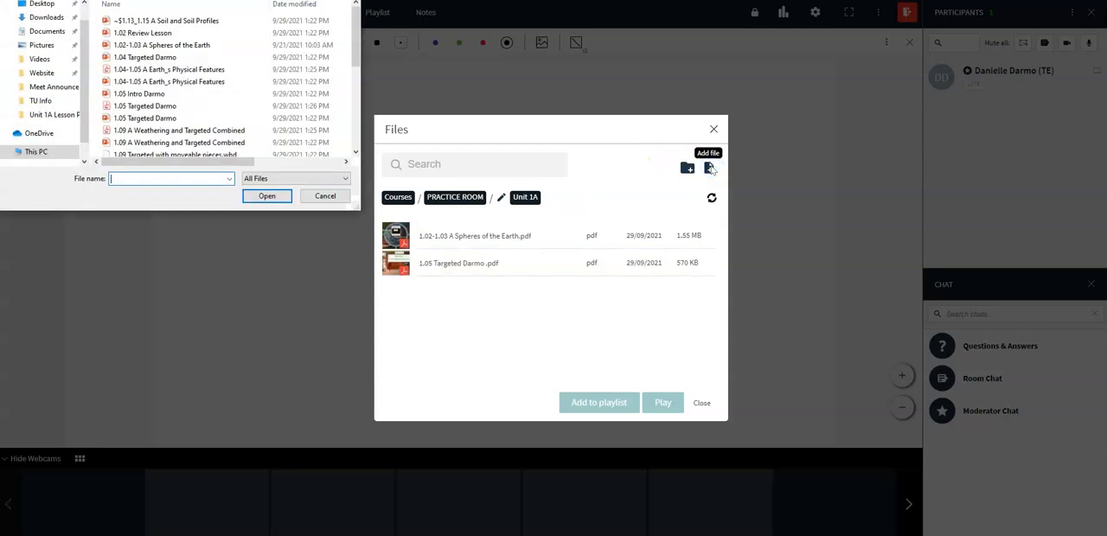
pyautogui.click(160, 71)
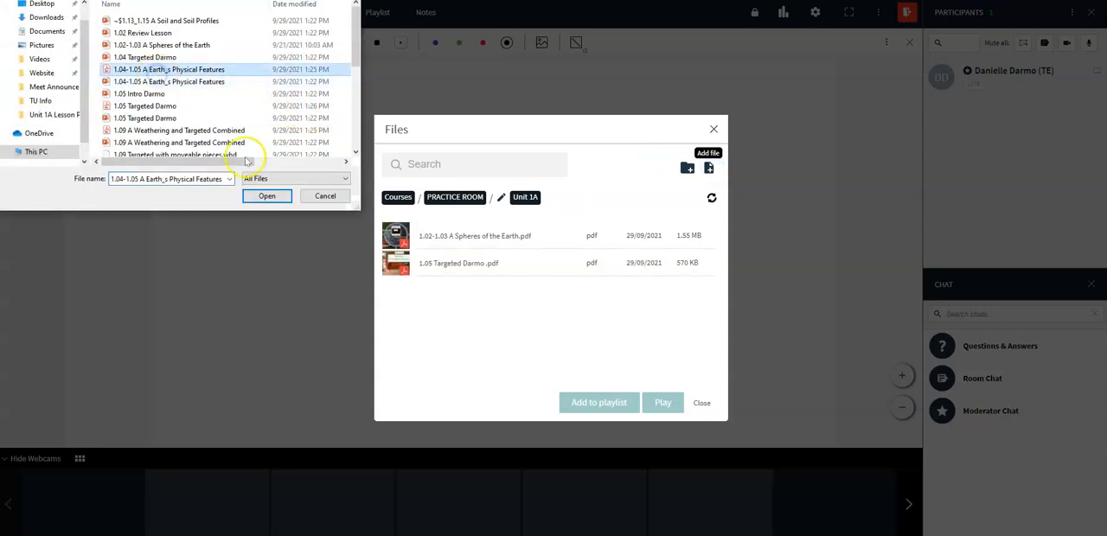
pyautogui.click(257, 202)
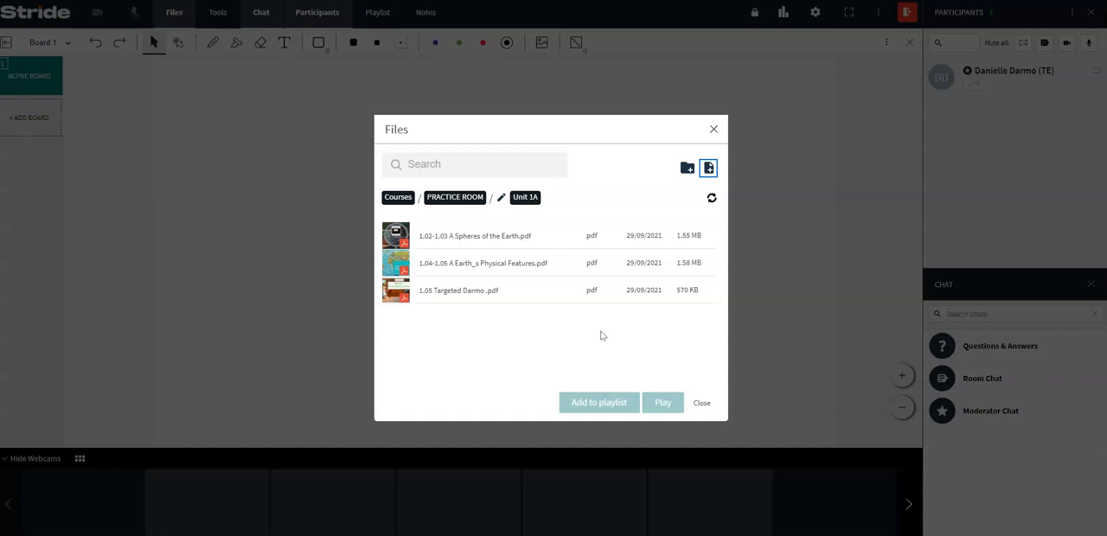
# Add the Unit 1A PDFs to the playlist in this order: 1.05 Targeted, 1.04-1.05 A Earth_s Physical Features, 1.02-1.03 A Spheres of the Earth.
pyautogui.click(475, 294)
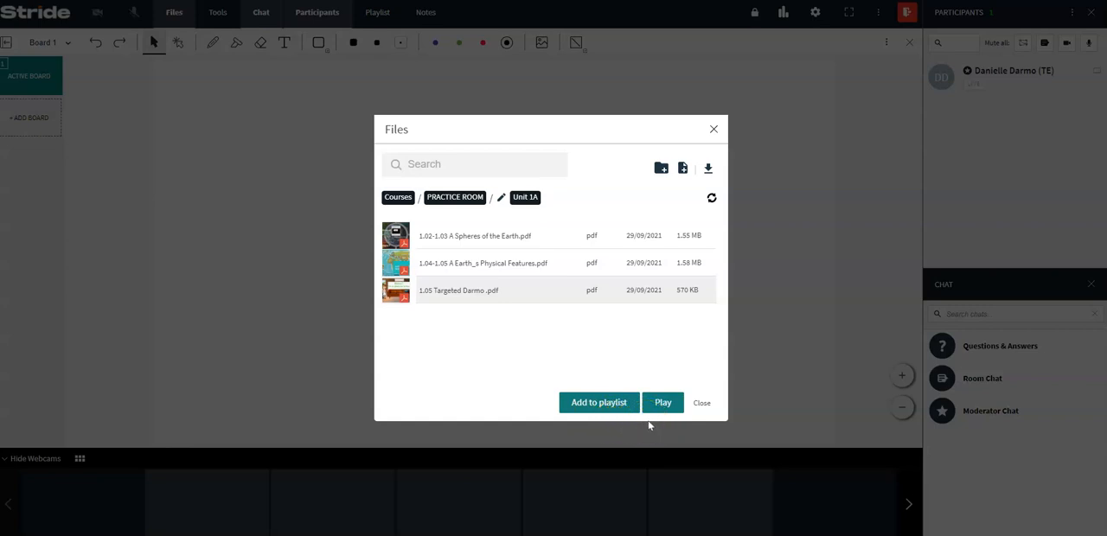
pyautogui.click(595, 401)
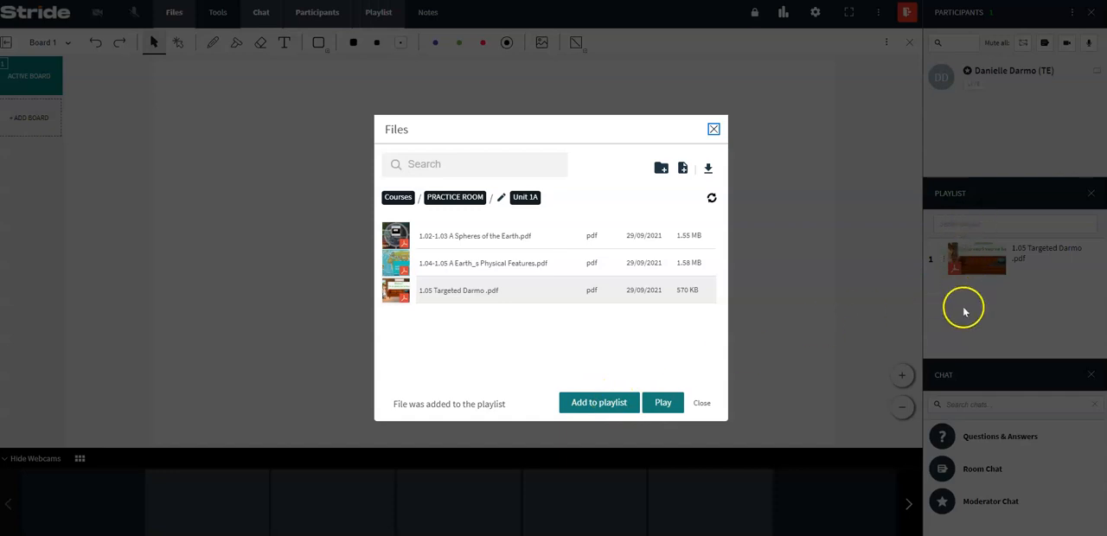
pyautogui.click(482, 262)
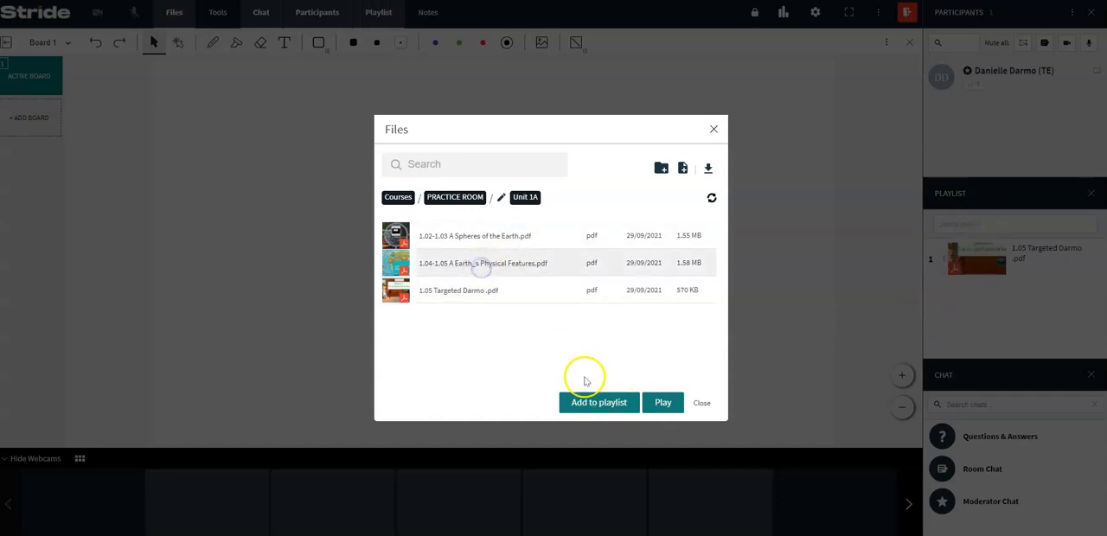
pyautogui.click(588, 402)
pyautogui.click(477, 241)
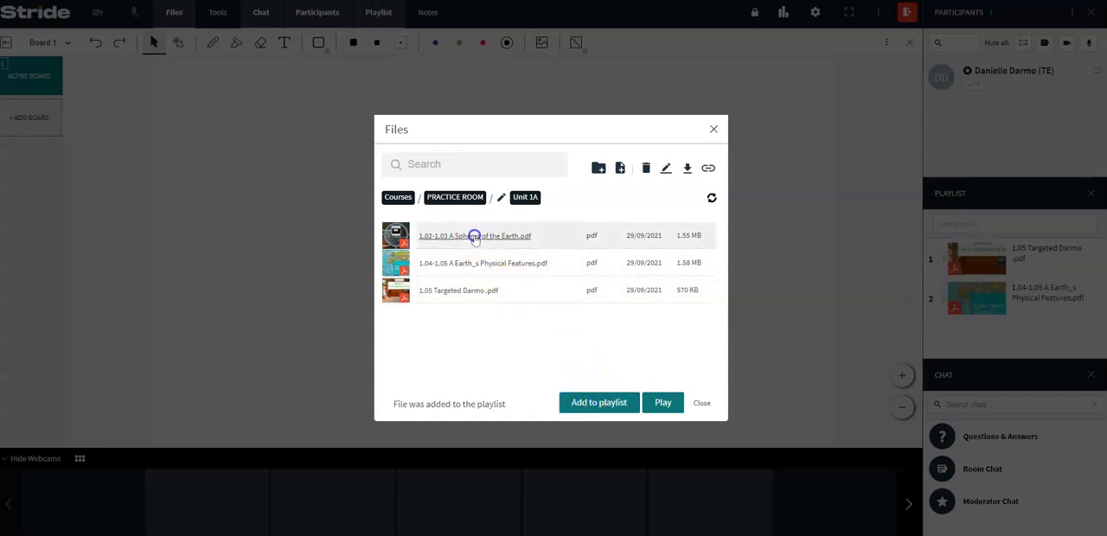
pyautogui.click(605, 405)
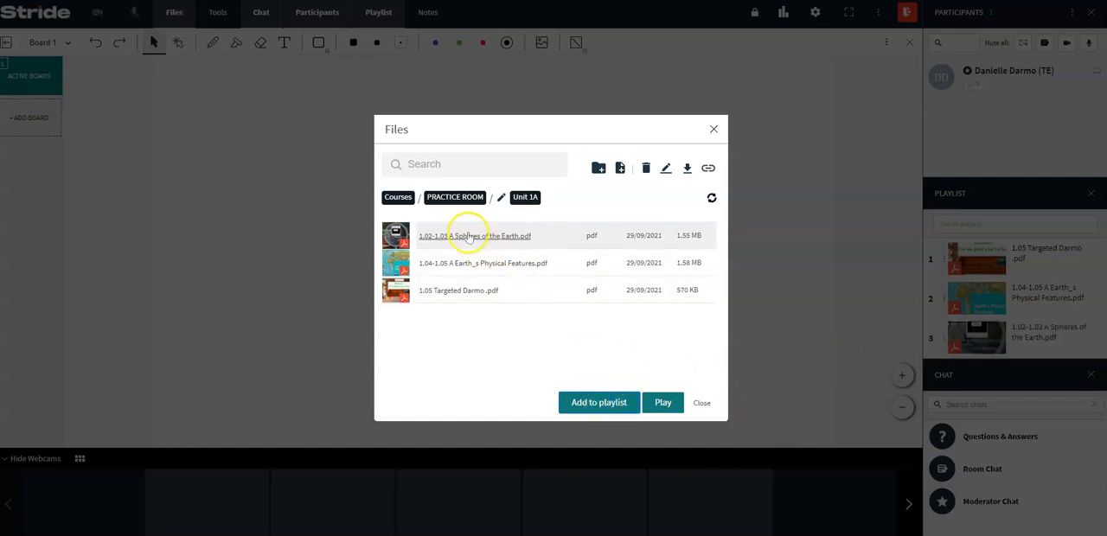
# Play 1.02-1.03 A Spheres of the Earth.pdf from the Unit 1A folder and close the presentation.
pyautogui.click(395, 235)
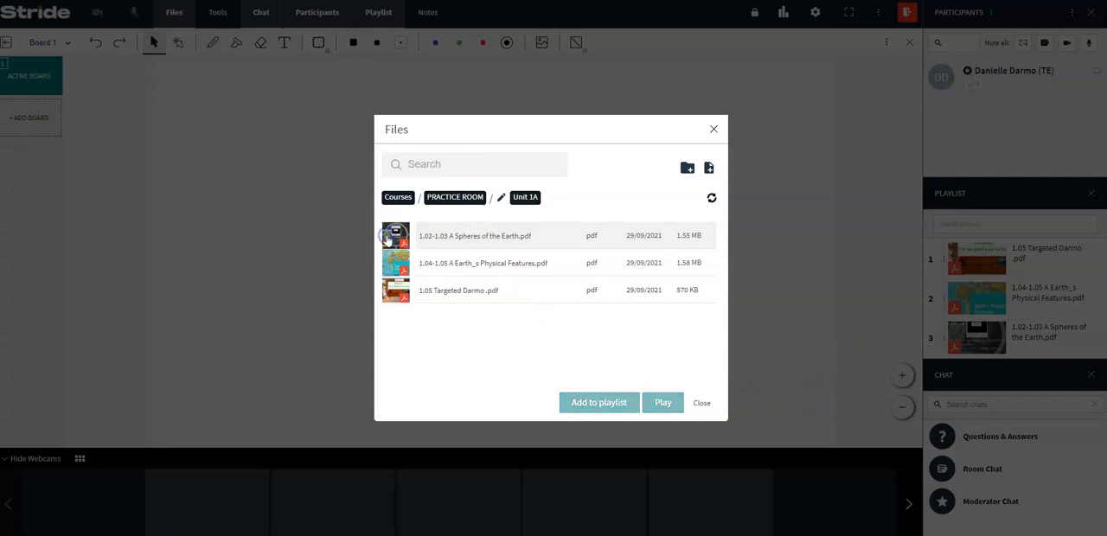
pyautogui.click(500, 233)
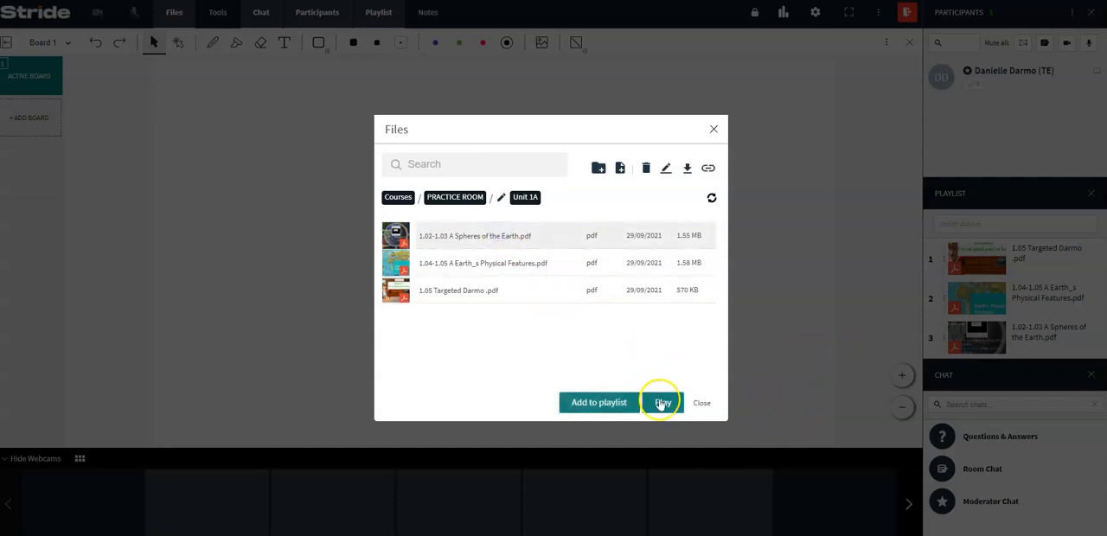
pyautogui.click(660, 403)
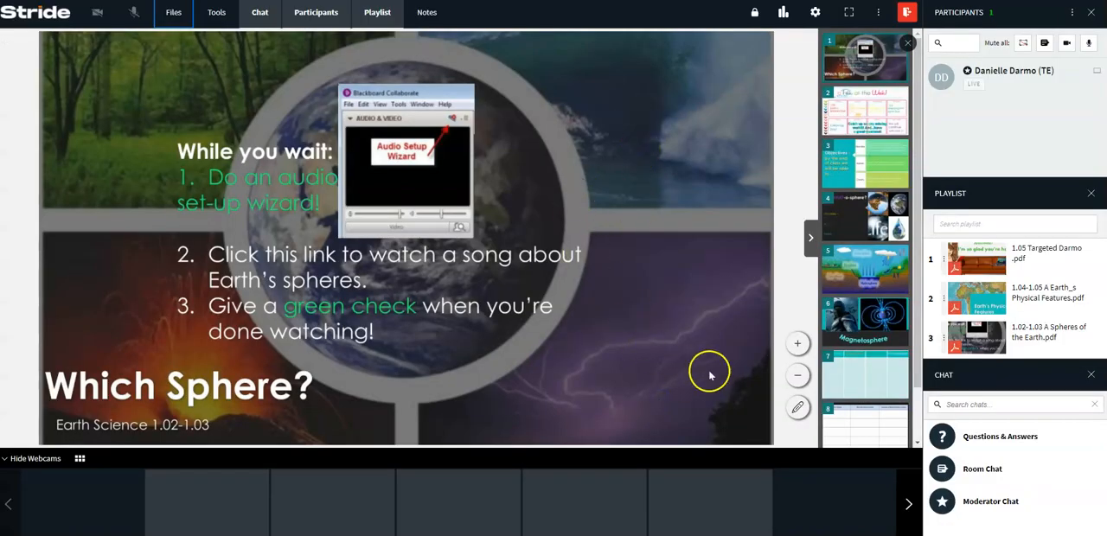
pyautogui.click(907, 45)
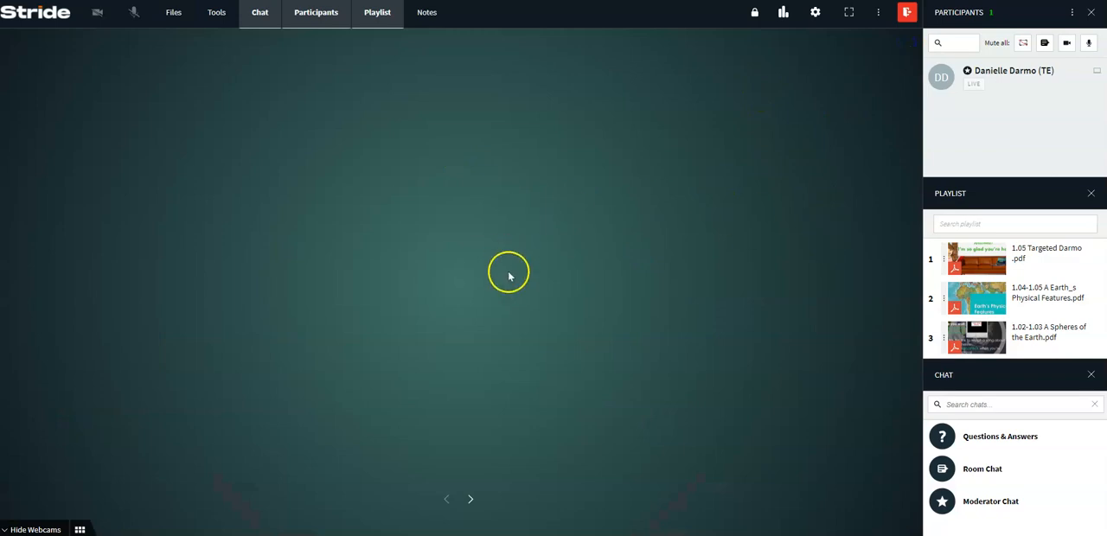
# Reopen the Unit 1A folder in the room's files, replay 1.02-1.03 A Spheres of the Earth.pdf, and close it again.
pyautogui.click(172, 15)
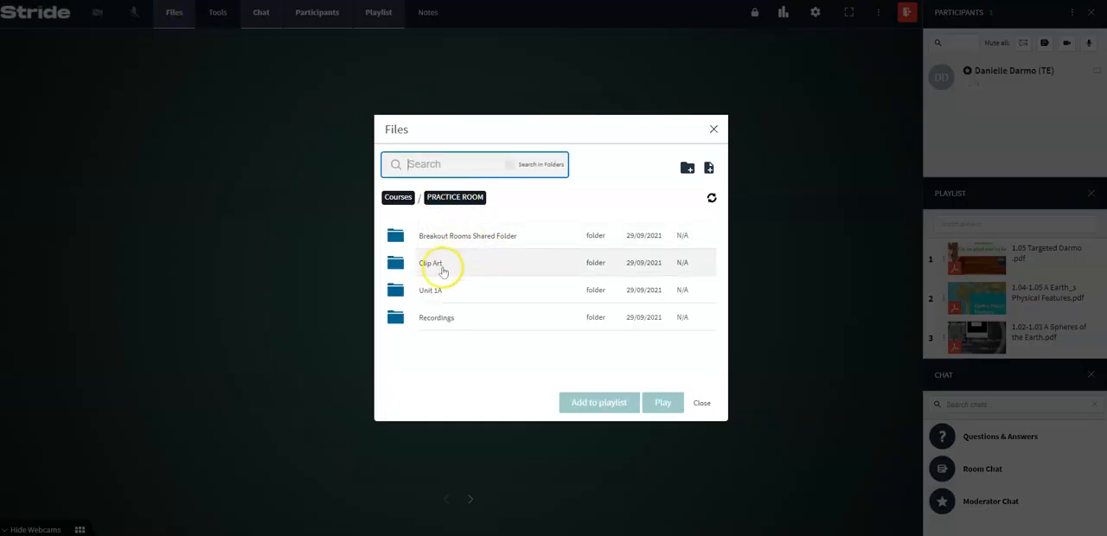
pyautogui.click(429, 289)
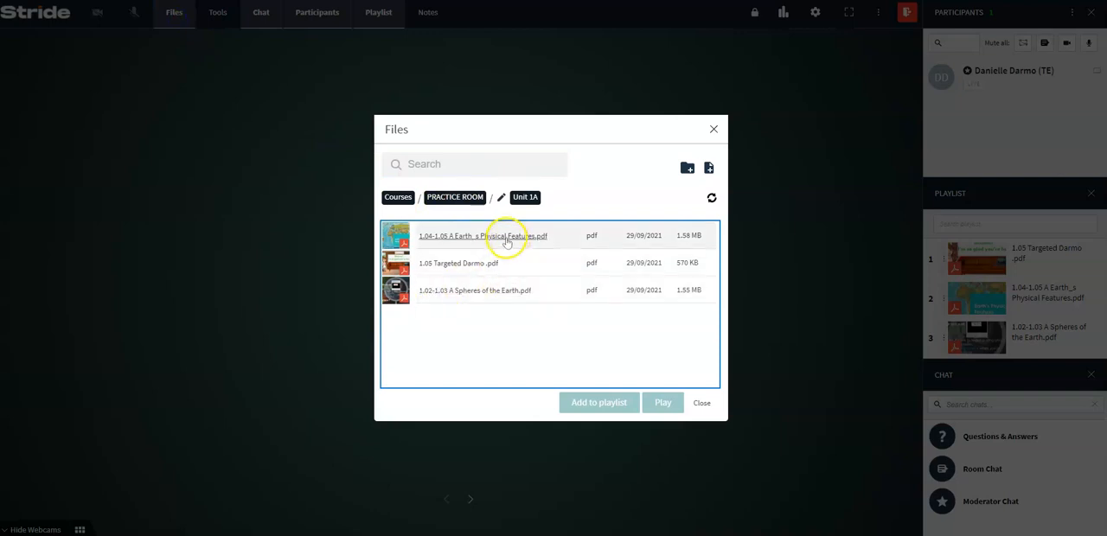
pyautogui.click(468, 290)
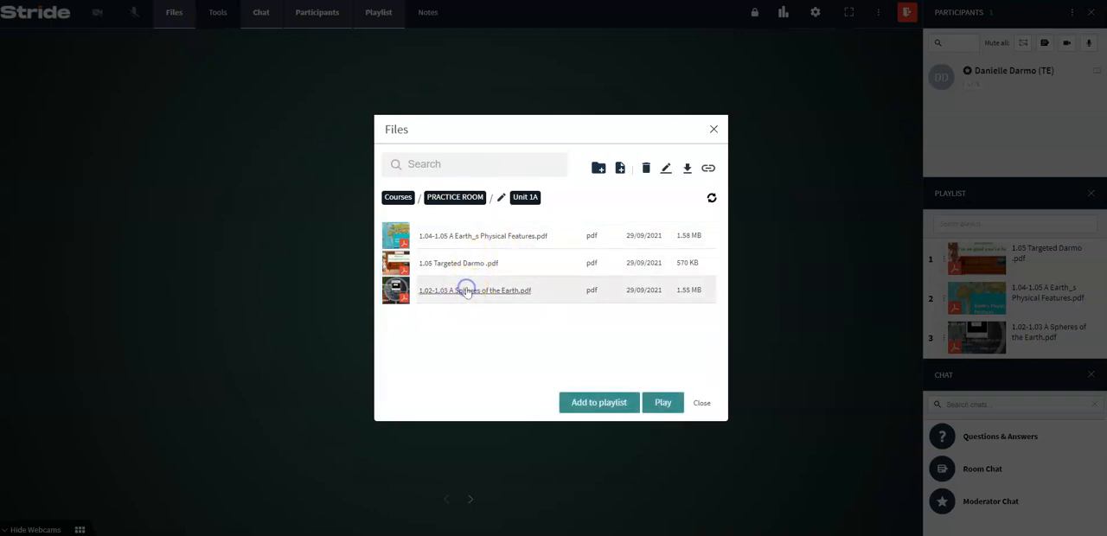
pyautogui.click(663, 402)
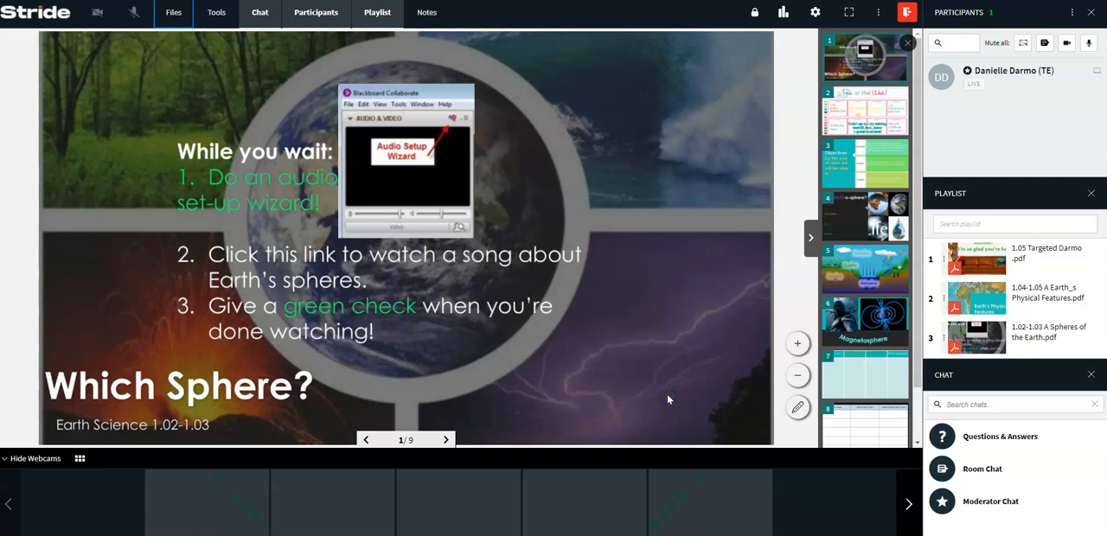
pyautogui.click(907, 41)
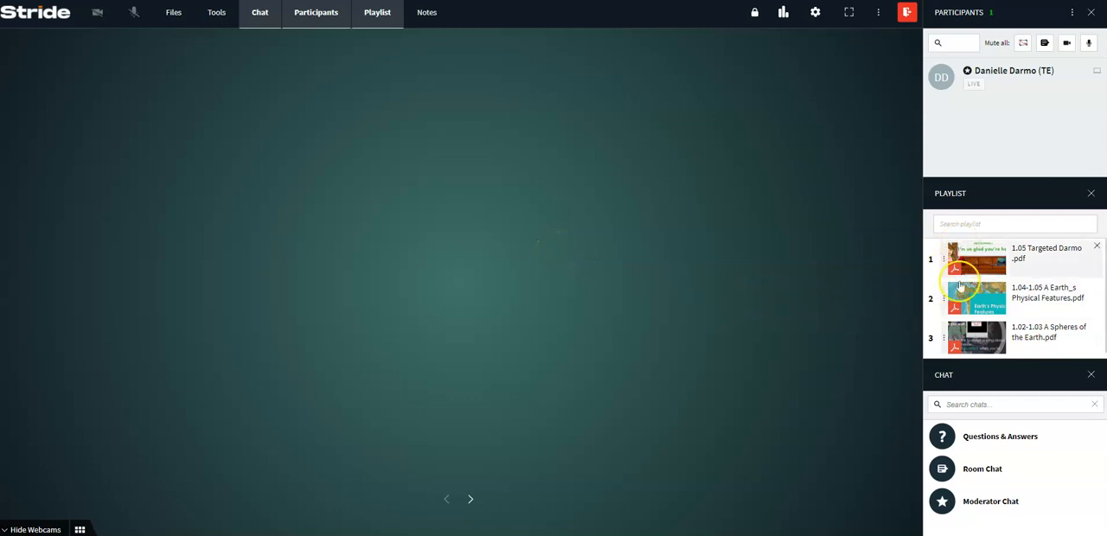
# Present 1.02-1.03 A Spheres of the Earth.pdf from the playlist and look through its slide thumbnails.
pyautogui.click(1033, 299)
pyautogui.click(1029, 327)
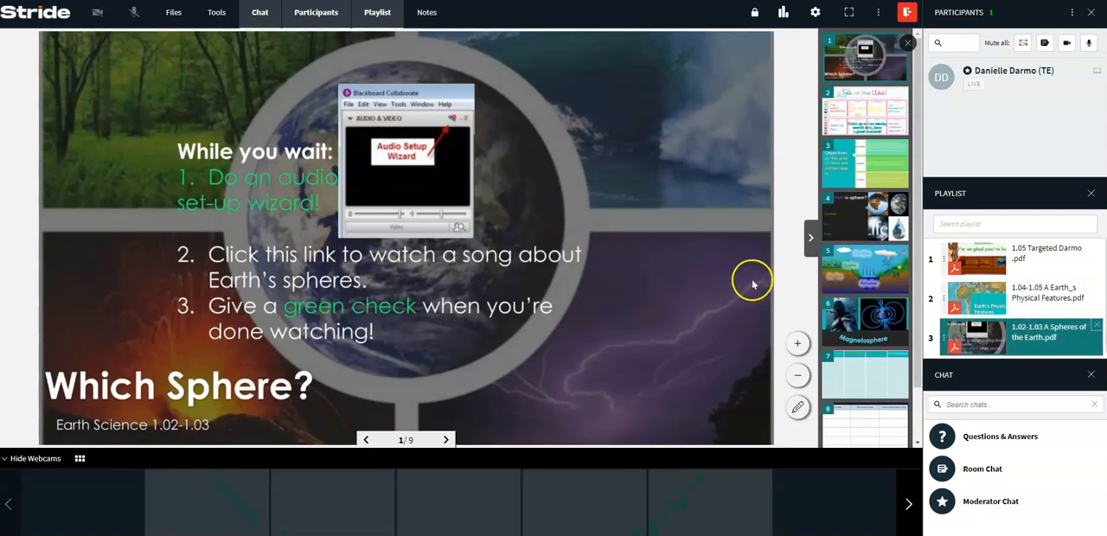
pyautogui.scroll(-1, 828, 294)
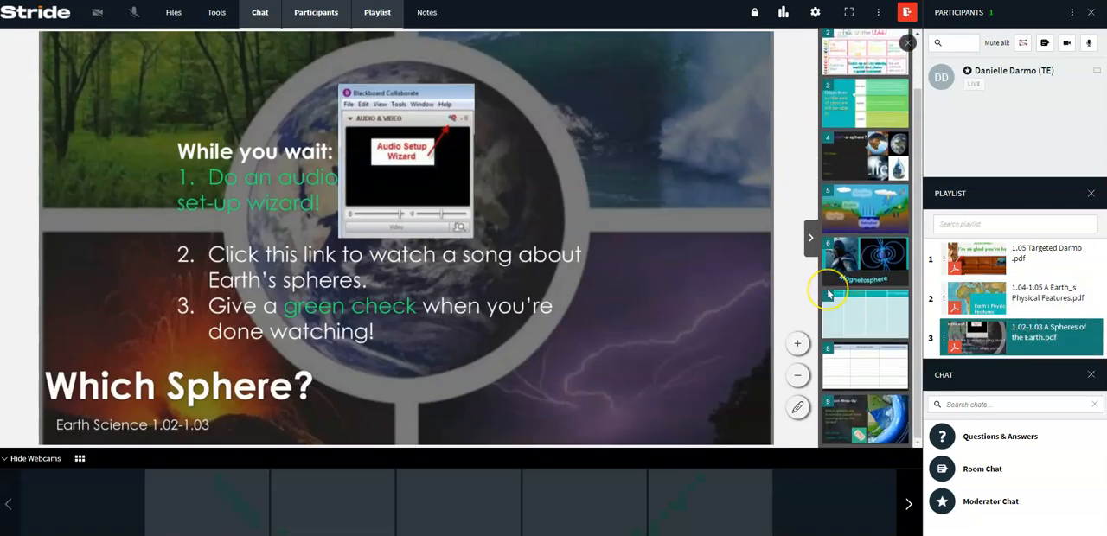
pyautogui.scroll(1, 827, 294)
# Switch the presentation to 1.04-1.05 A Earth_s Physical Features.pdf in the playlist and look through its slide thumbnails.
pyautogui.click(992, 294)
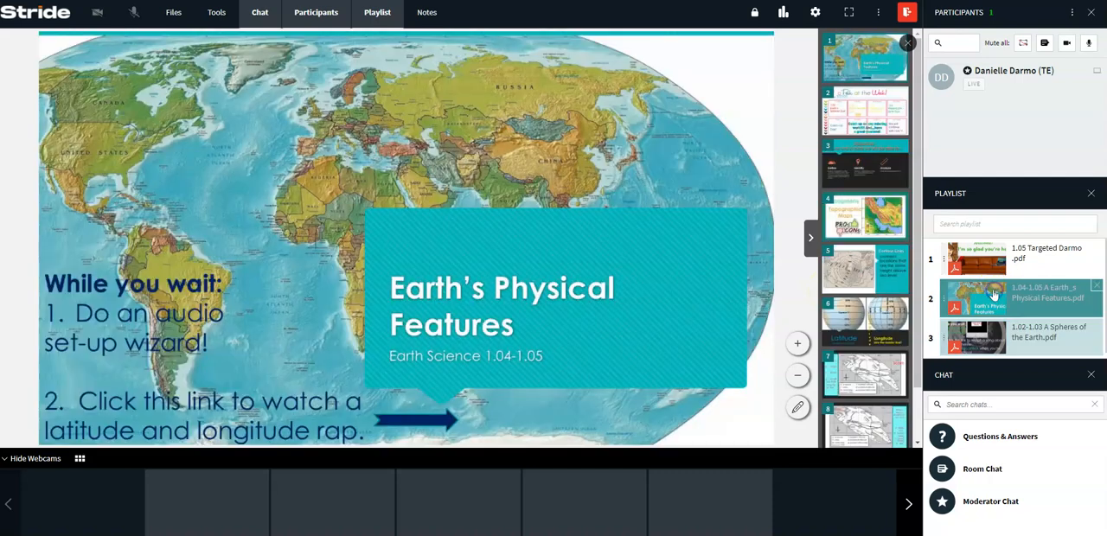
pyautogui.scroll(-1, 880, 185)
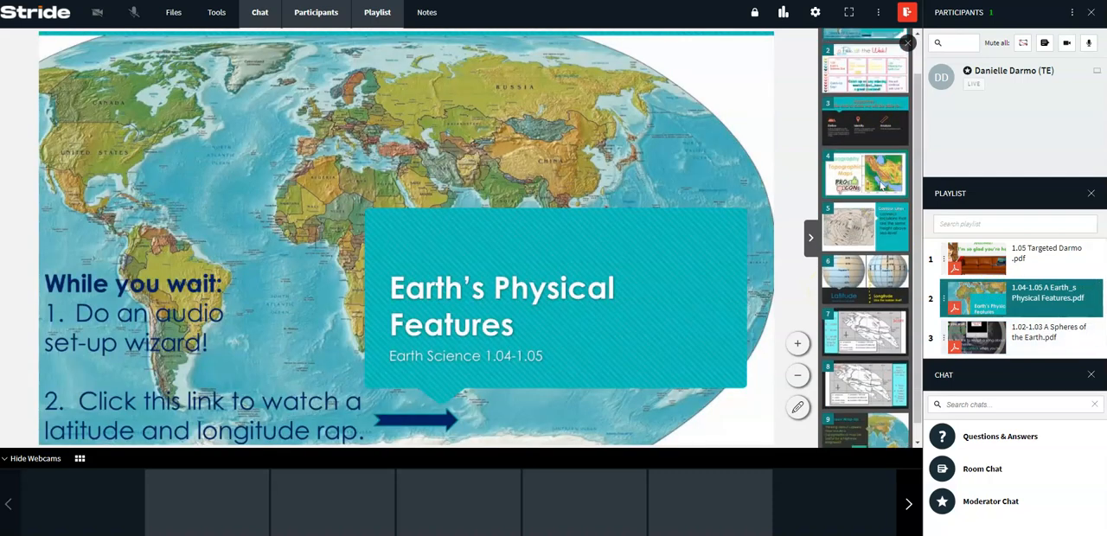
pyautogui.scroll(-1, 881, 185)
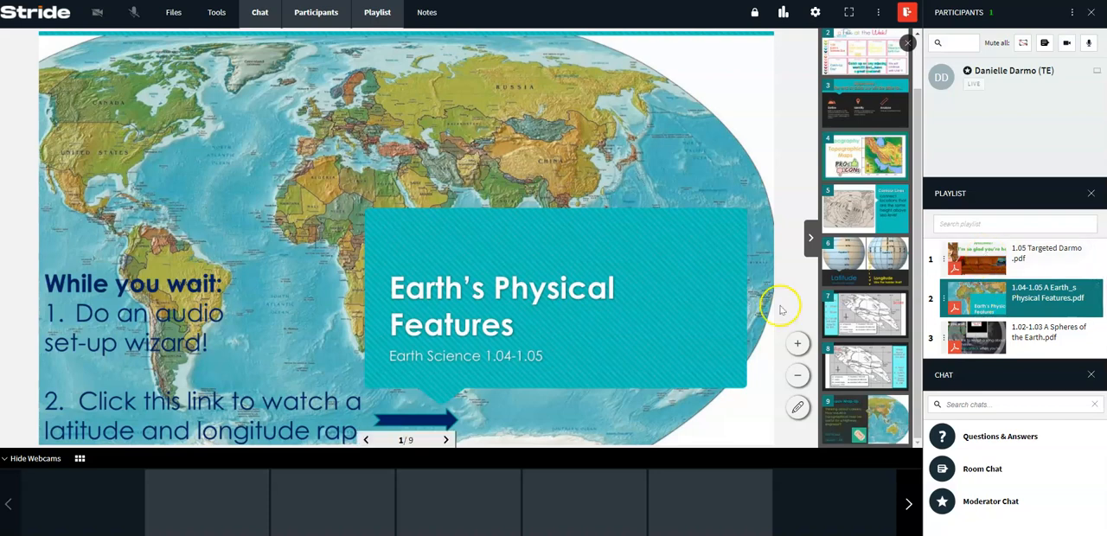
pyautogui.scroll(2, 837, 333)
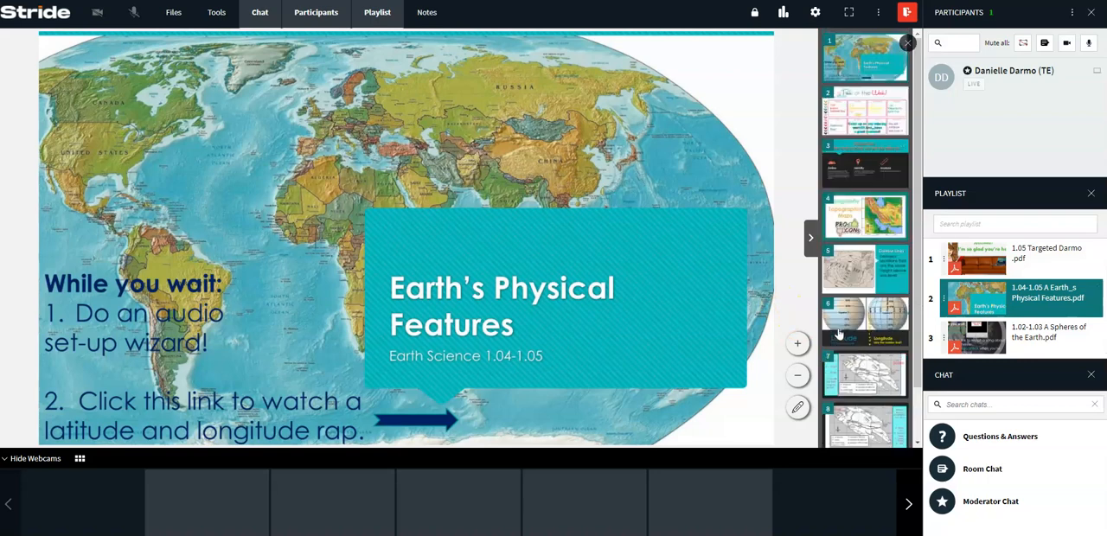
pyautogui.scroll(-2, 837, 335)
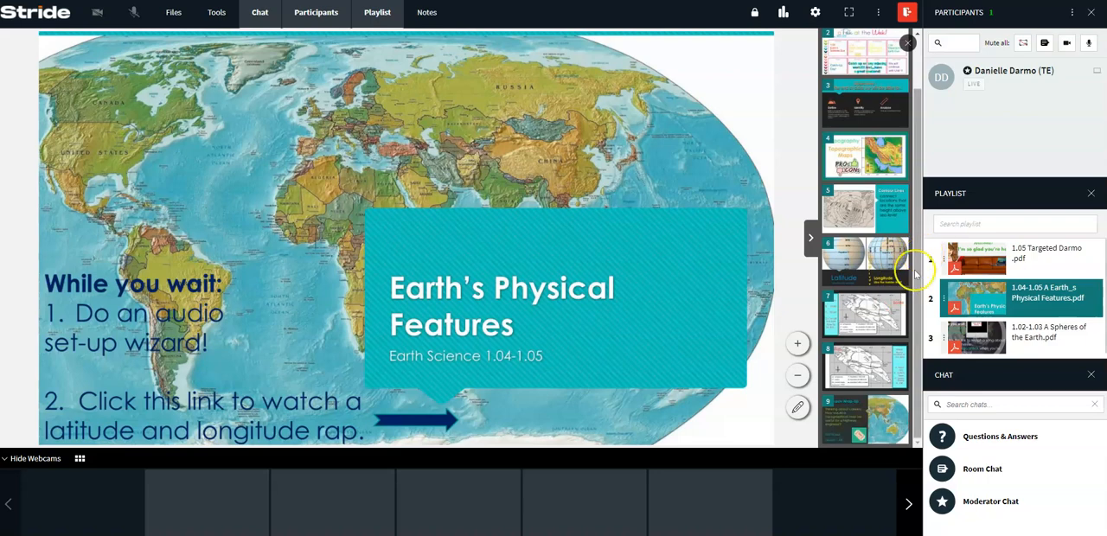
# Present the 1.05 Targeted lesson PDF from the playlist and show its slide 3, then slide 5.
pyautogui.click(986, 259)
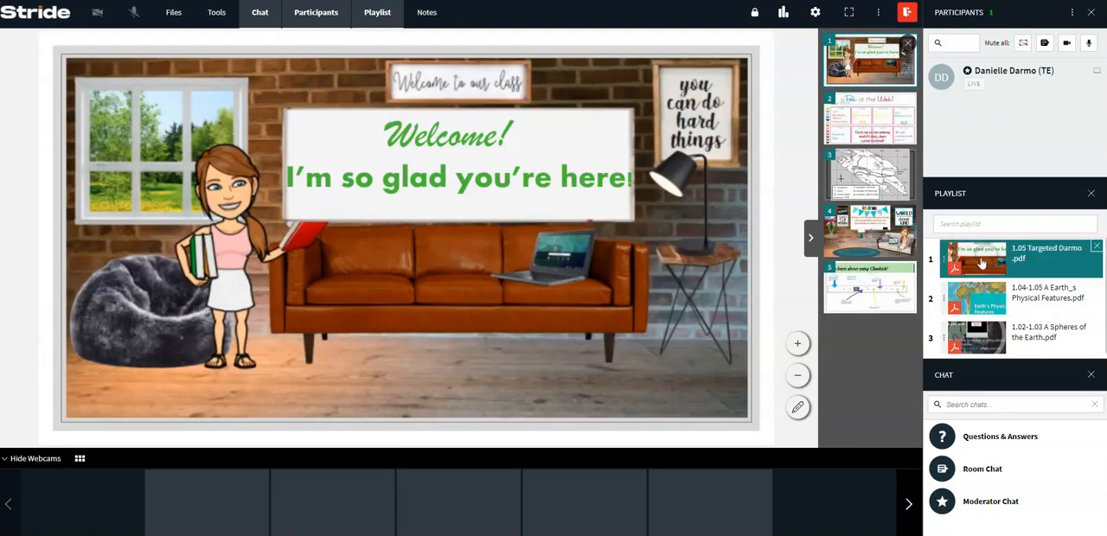
pyautogui.click(878, 171)
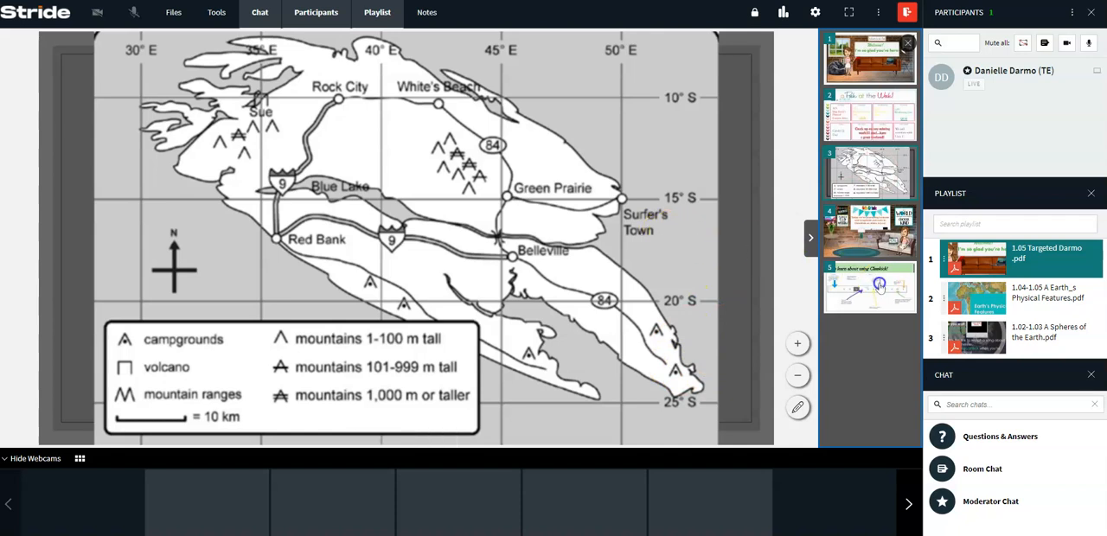
pyautogui.click(879, 288)
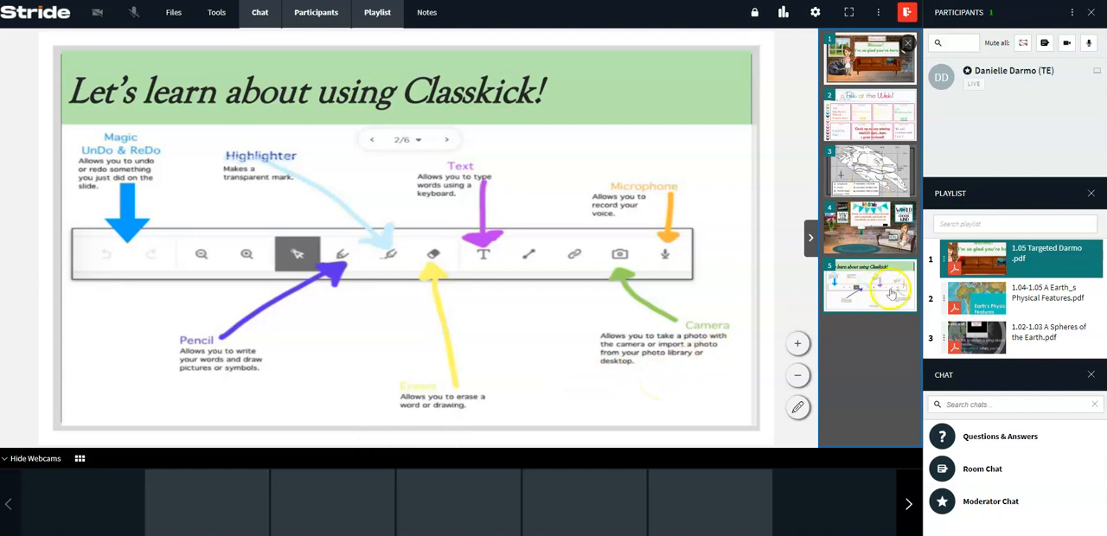
# Present 1.04-1.05 A Earth_s Physical Features.pdf from the playlist again, and briefly view the PRACTICE ROOM file list.
pyautogui.click(991, 302)
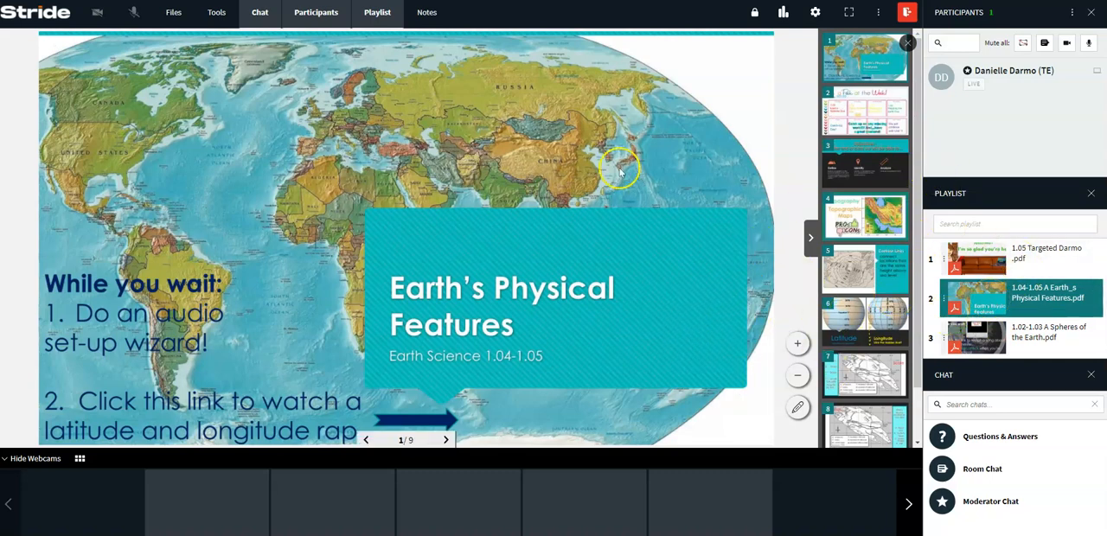
pyautogui.click(173, 12)
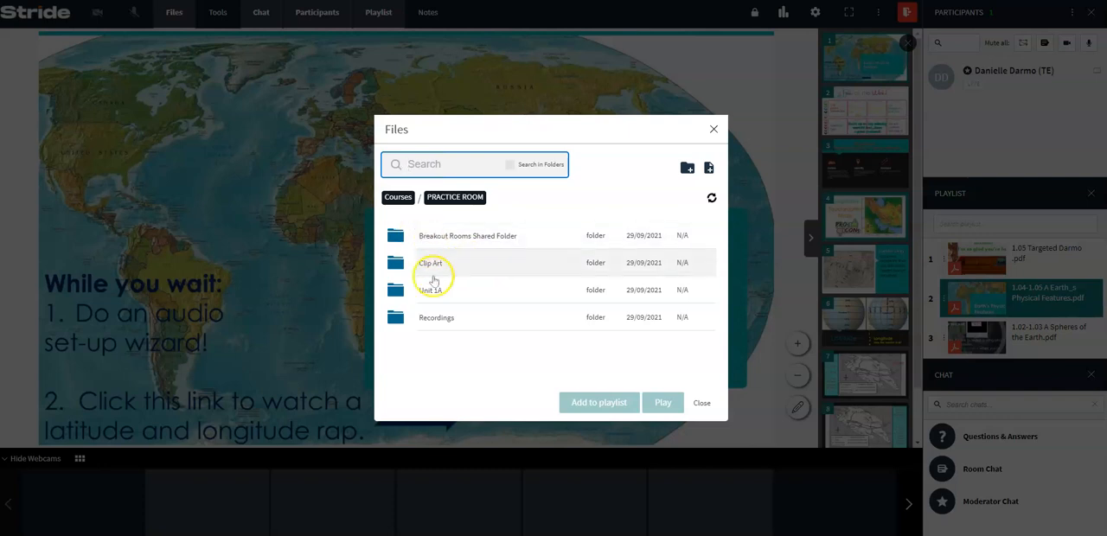
pyautogui.click(713, 129)
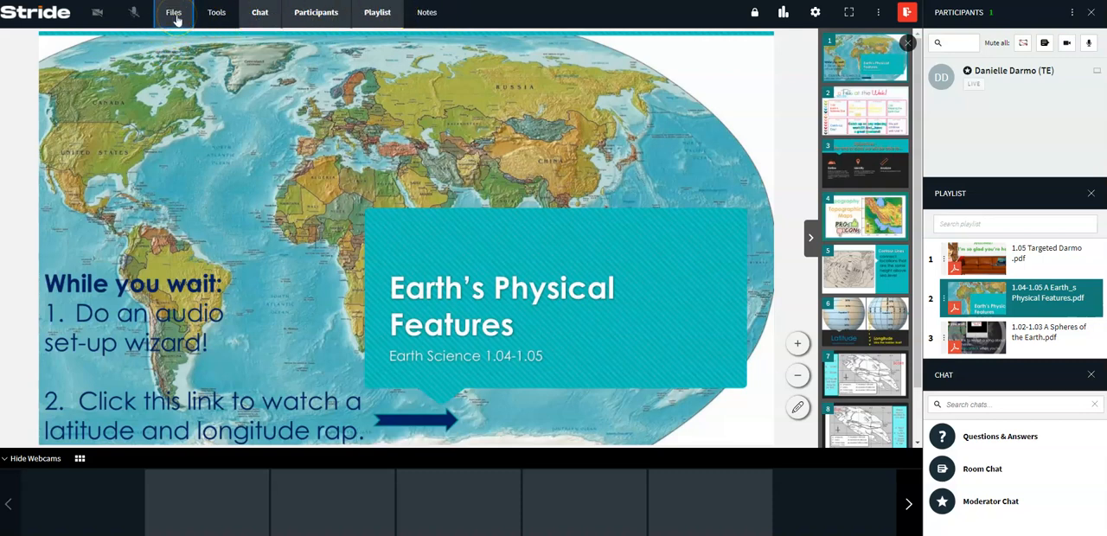
# Open the course tools and review the YouTube, Whiteboard, Desktop Share and Quizzes options.
pyautogui.click(214, 13)
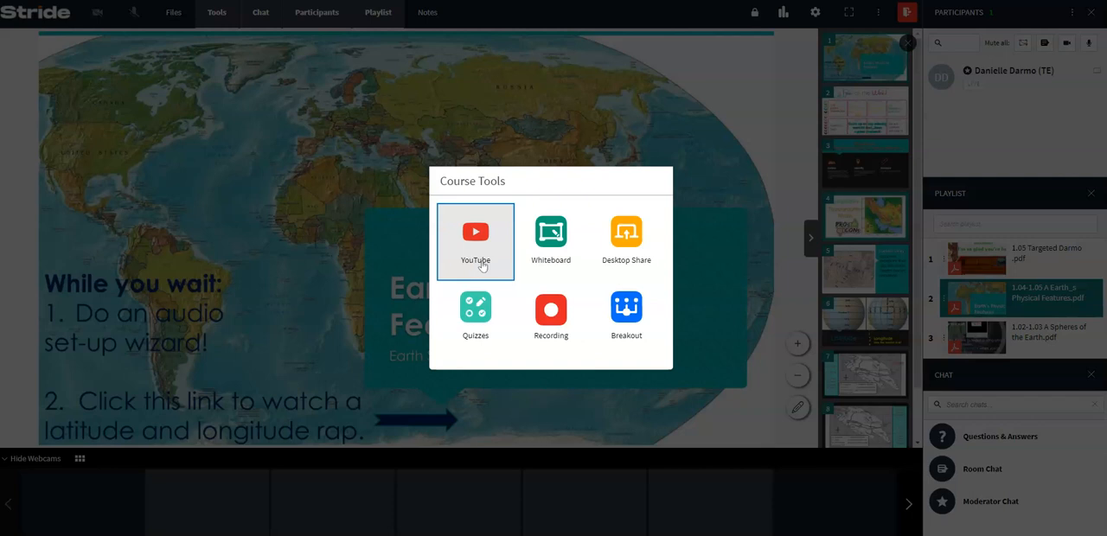
pyautogui.click(555, 242)
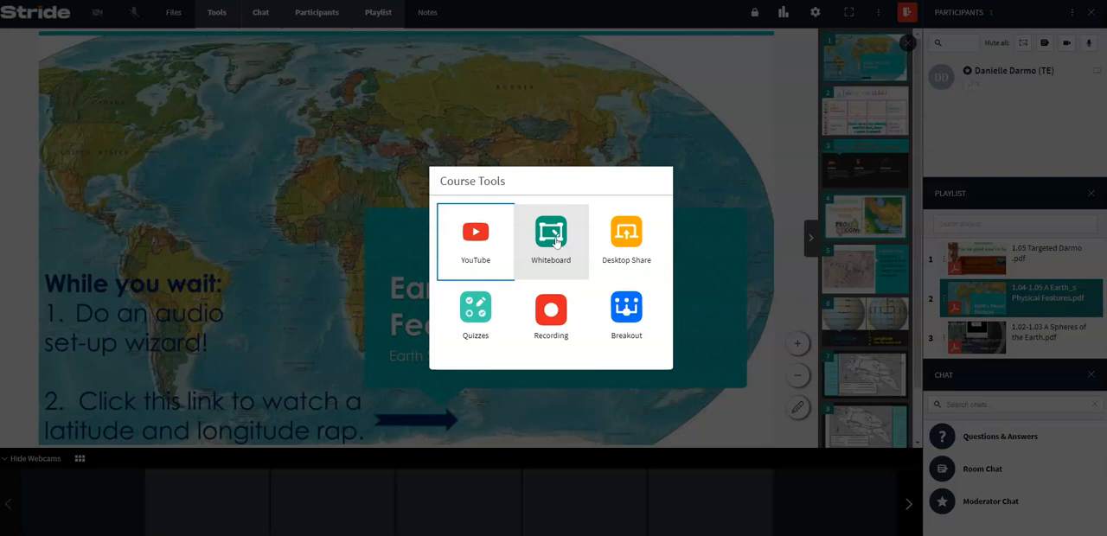
pyautogui.click(633, 240)
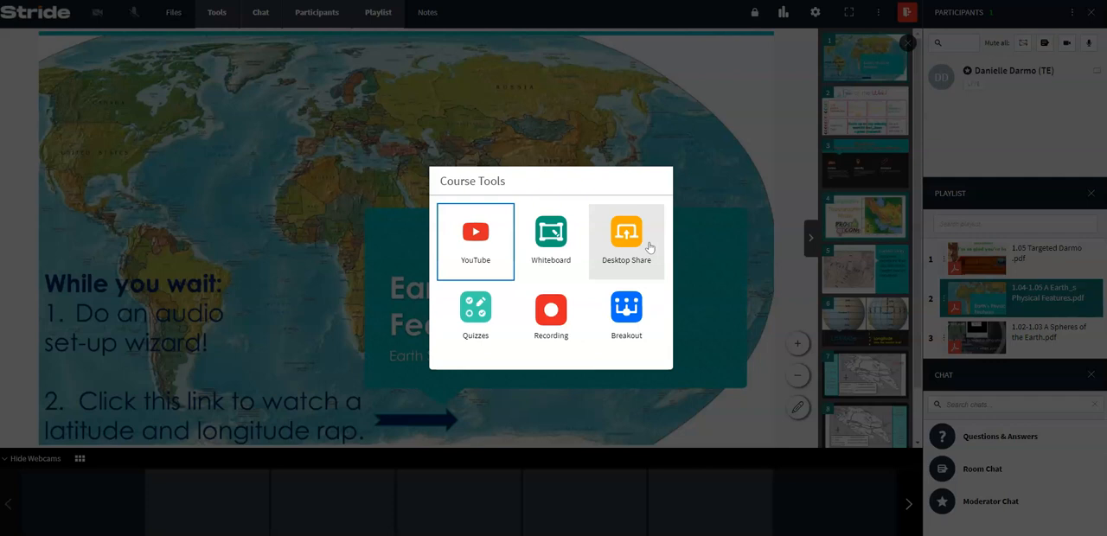
pyautogui.click(499, 315)
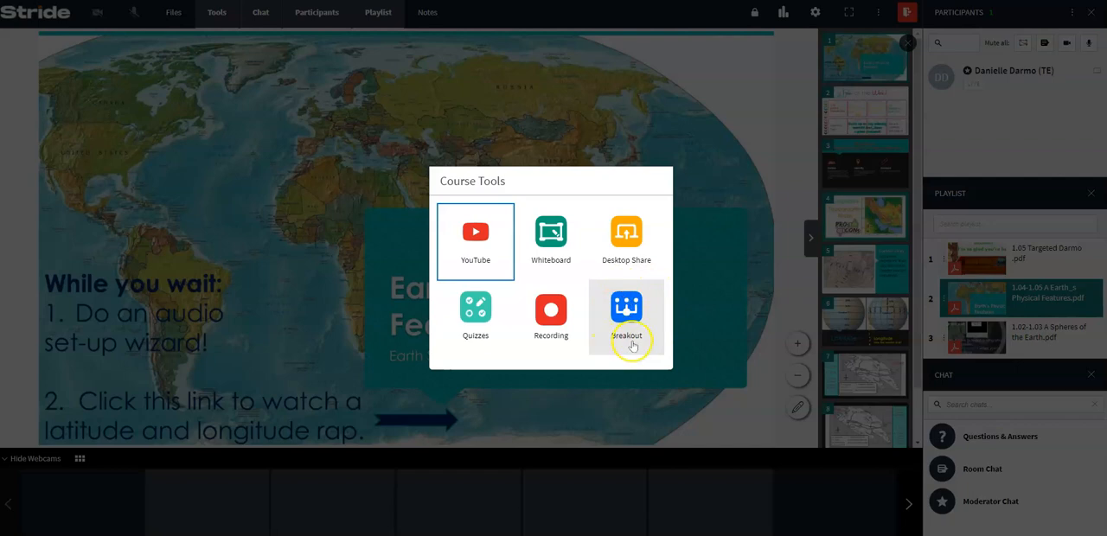
# Dismiss the course tools and demonstrate hiding and showing the Chat panel, leaving it shown.
pyautogui.click(259, 24)
pyautogui.click(259, 25)
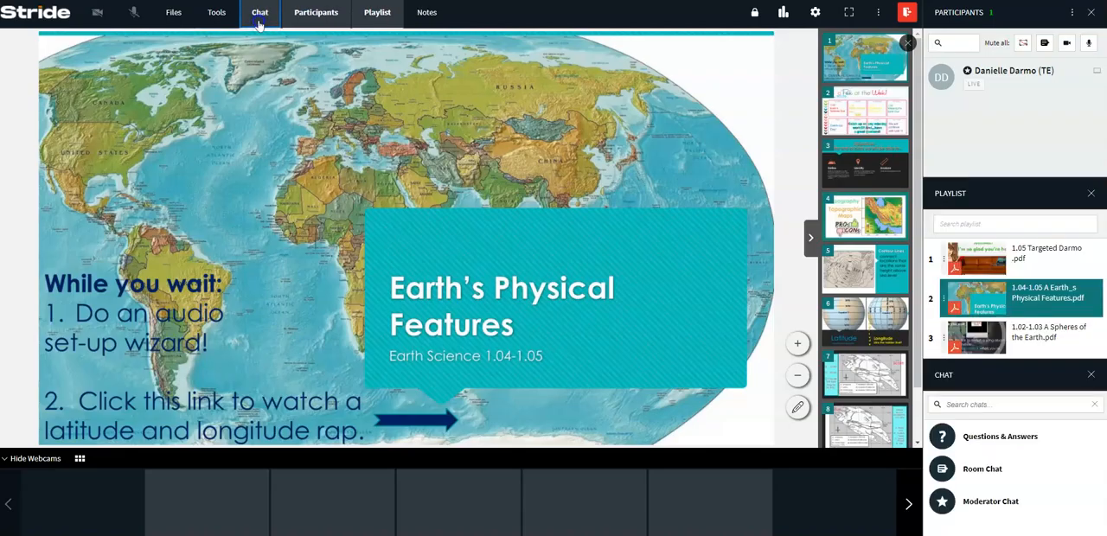
pyautogui.click(259, 25)
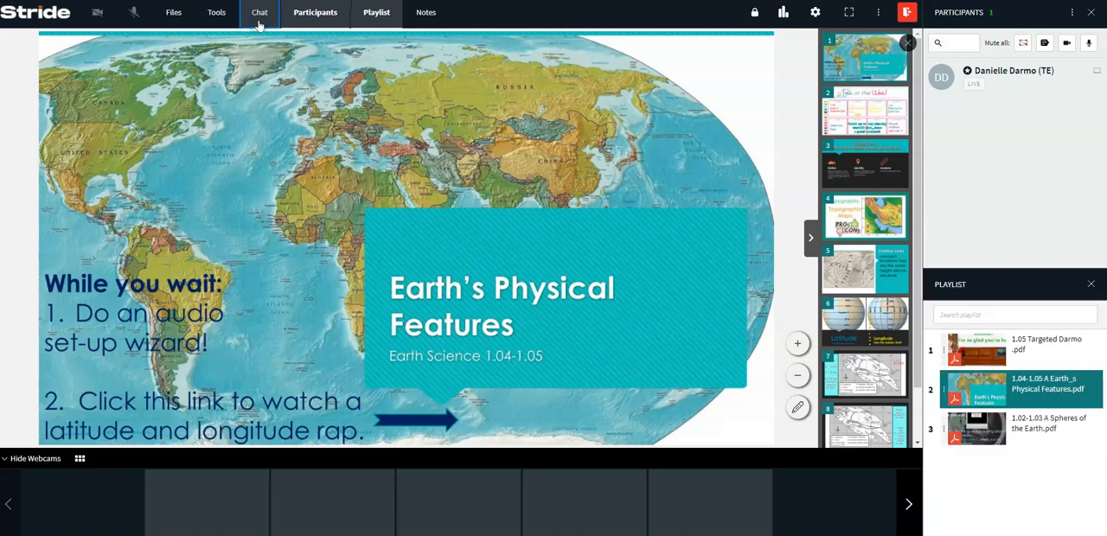
pyautogui.click(260, 25)
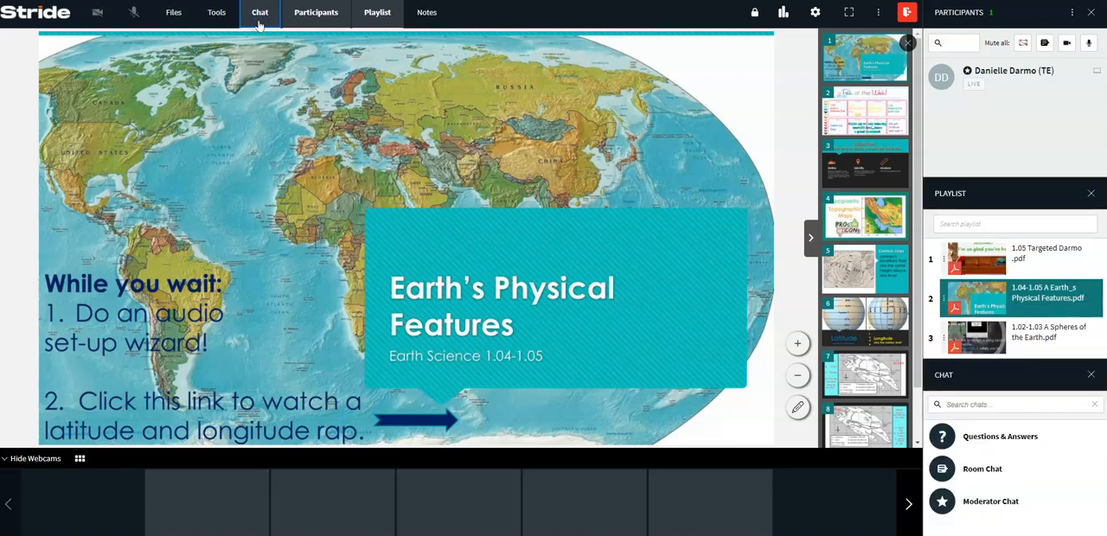
pyautogui.click(259, 24)
pyautogui.click(259, 24)
pyautogui.click(260, 20)
pyautogui.click(260, 20)
# Hide and restore the Participants panel, and do the same with the Playlist panel.
pyautogui.click(314, 17)
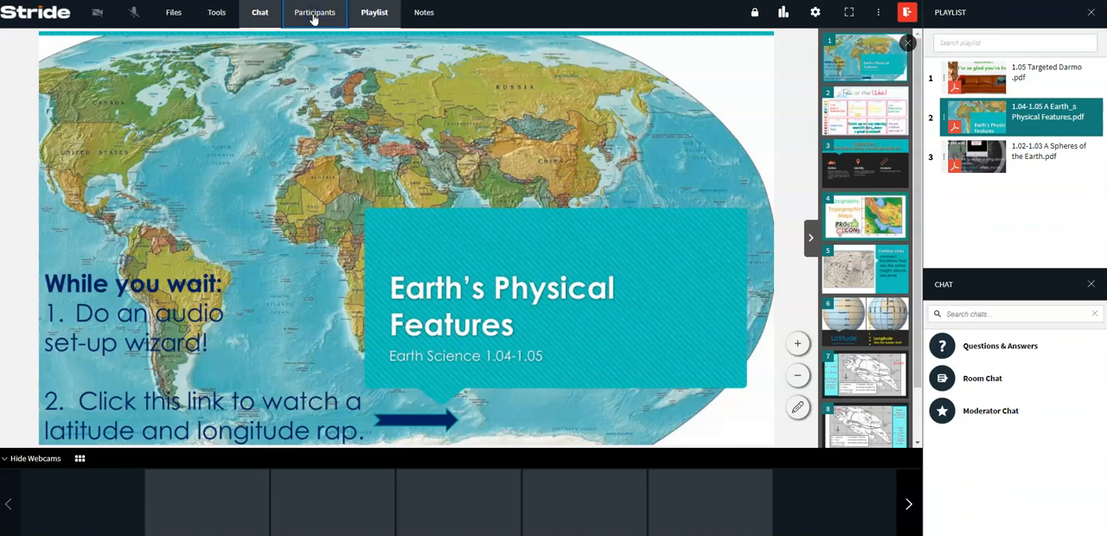
pyautogui.click(314, 17)
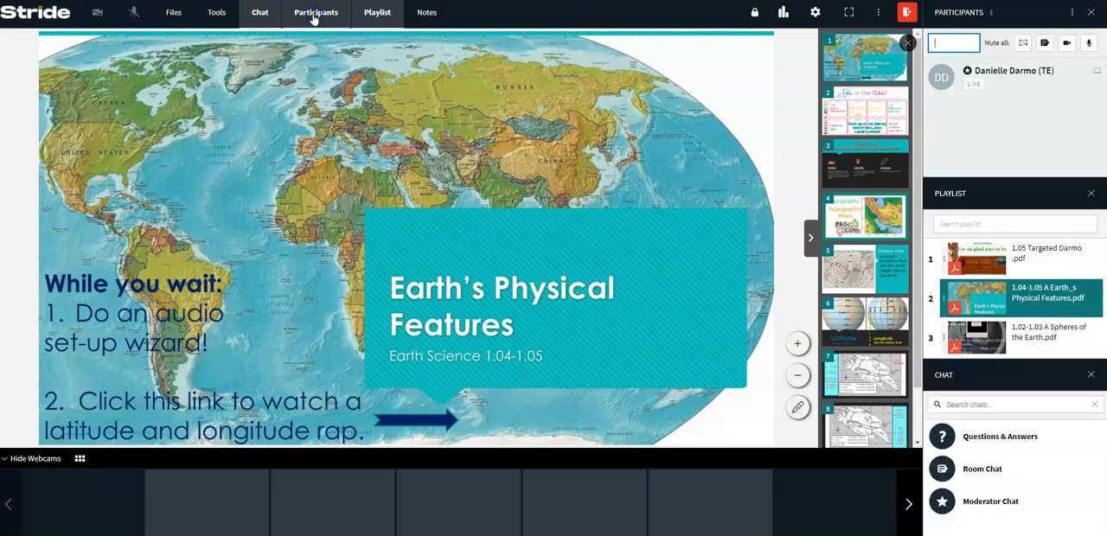
pyautogui.click(314, 18)
pyautogui.click(314, 17)
pyautogui.click(378, 14)
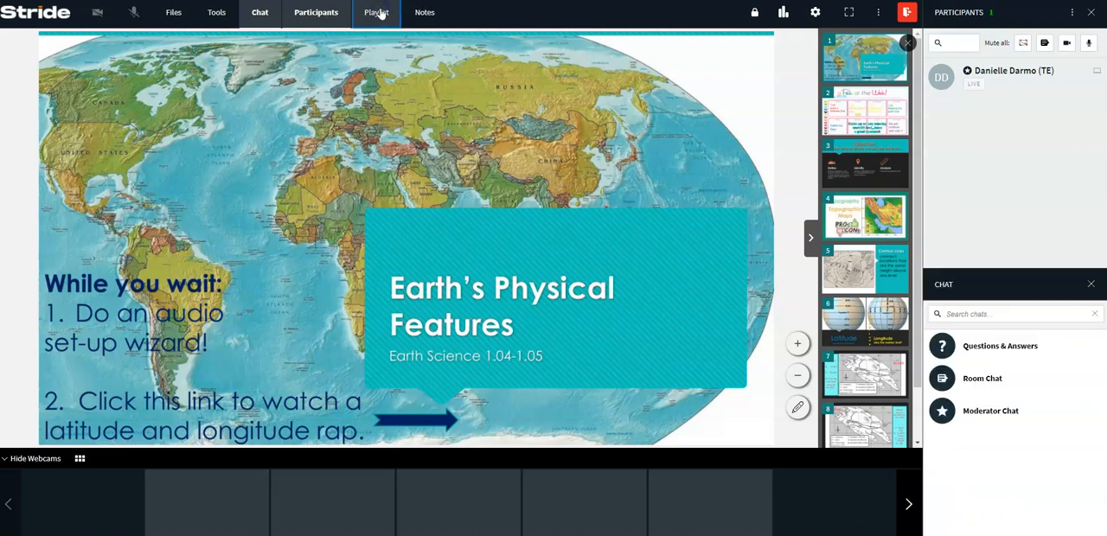
pyautogui.click(380, 13)
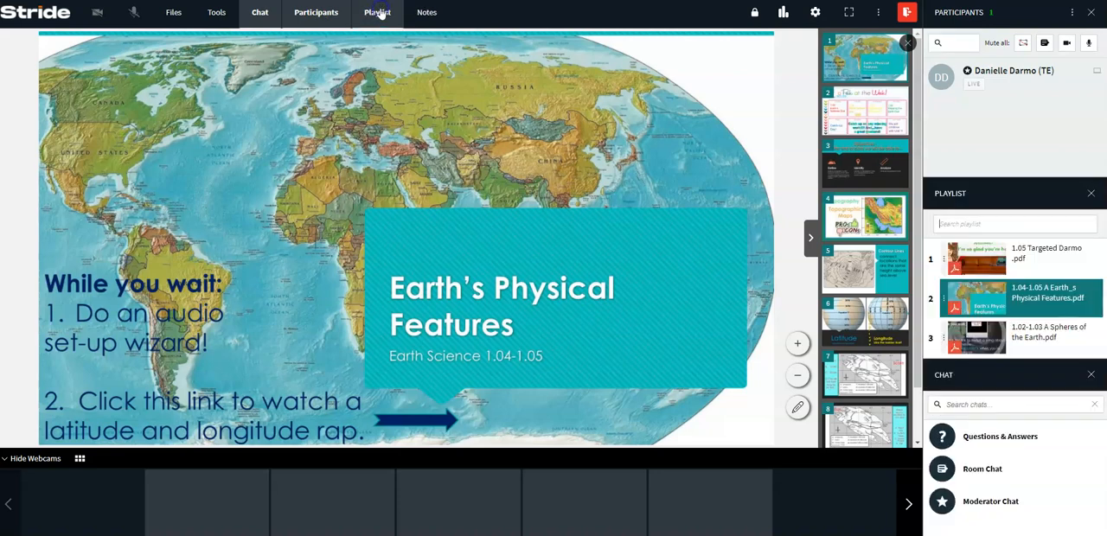
# Show the Notes panel and place the cursor in the body of Note 1.
pyautogui.click(425, 13)
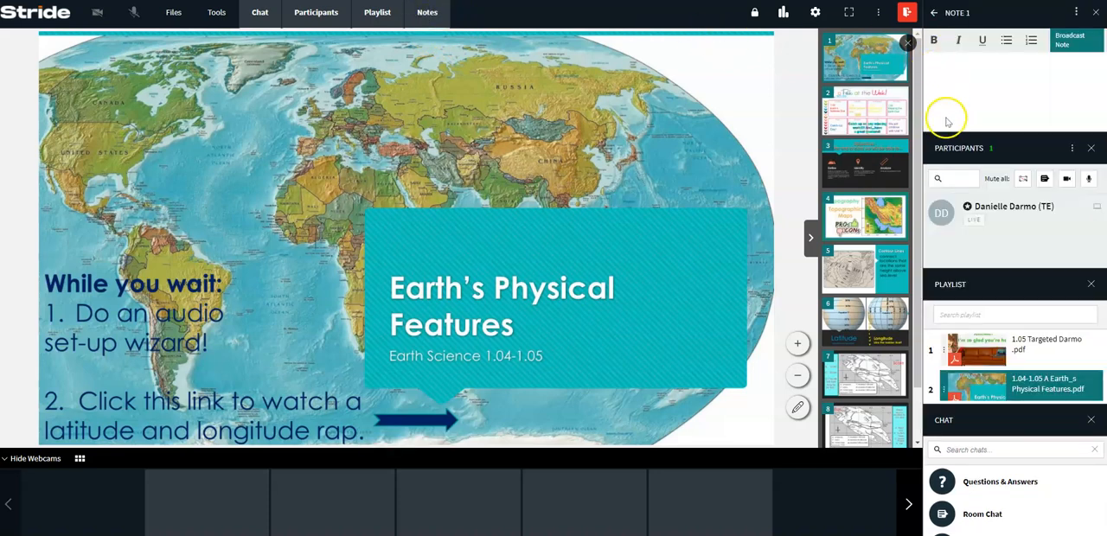
pyautogui.click(943, 69)
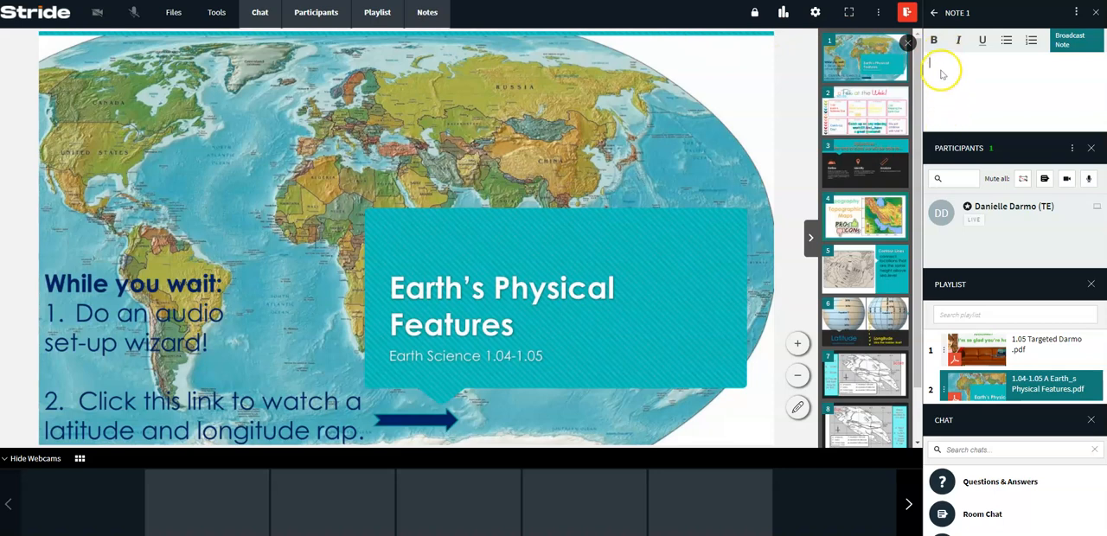
# Hide the Notes panel, and demonstrate the room's door lock by unlocking the door and locking it again.
pyautogui.click(429, 13)
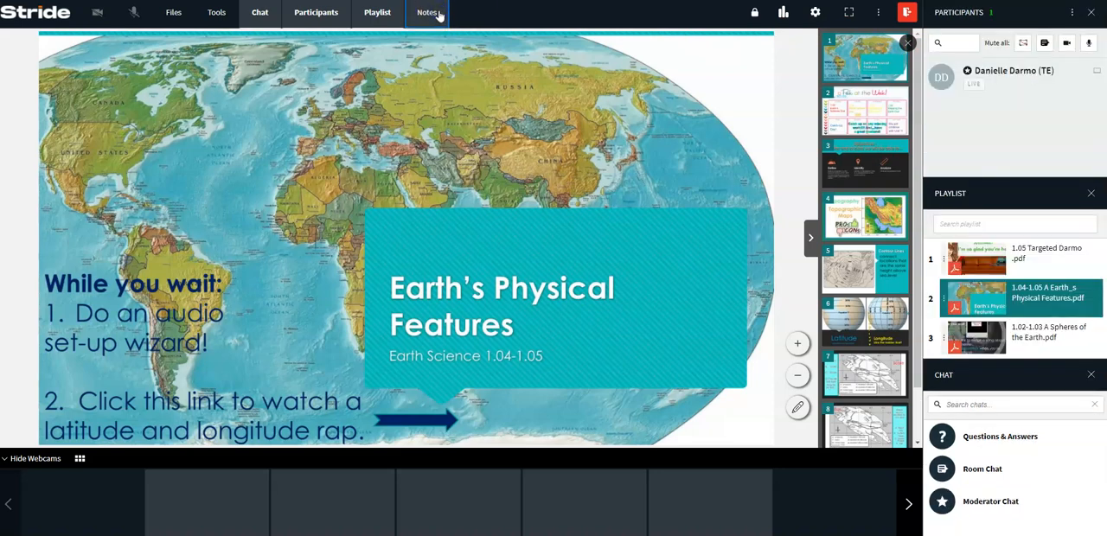
pyautogui.click(753, 15)
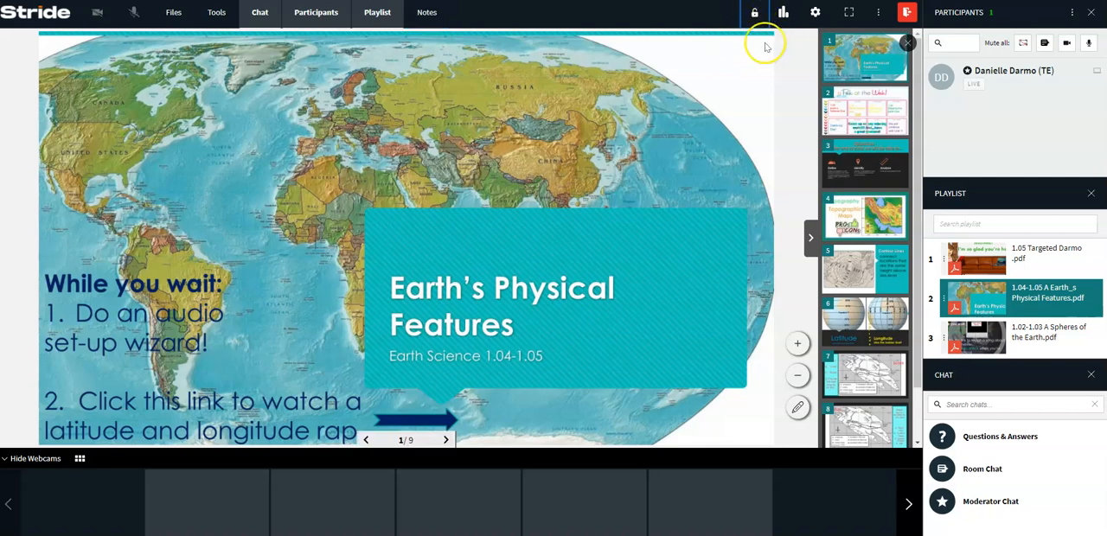
pyautogui.click(755, 16)
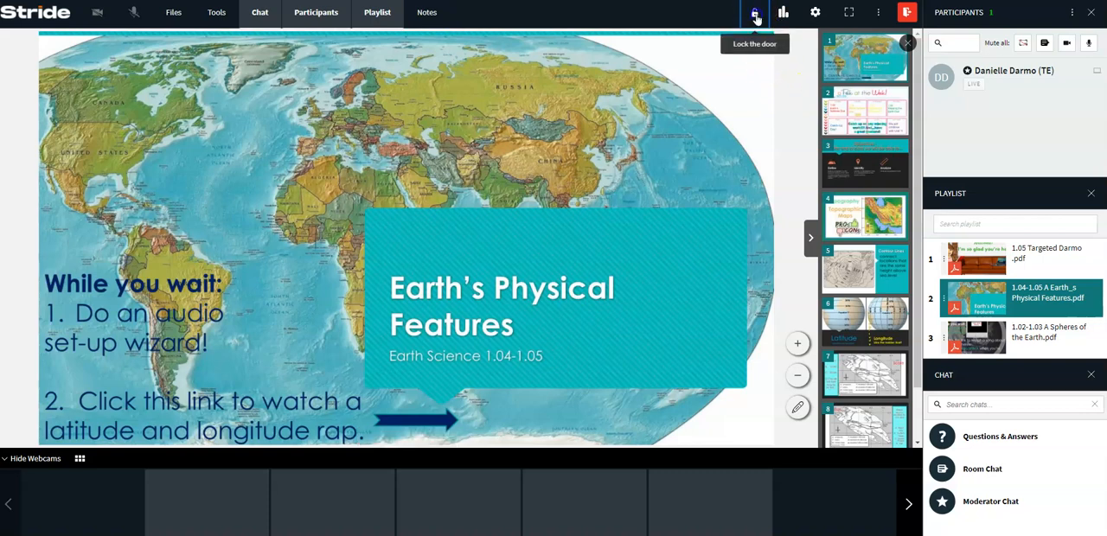
# Open the Room Settings to view the Device Settings for webcam, microphone and audio output, and dismiss the dialog.
pyautogui.click(783, 14)
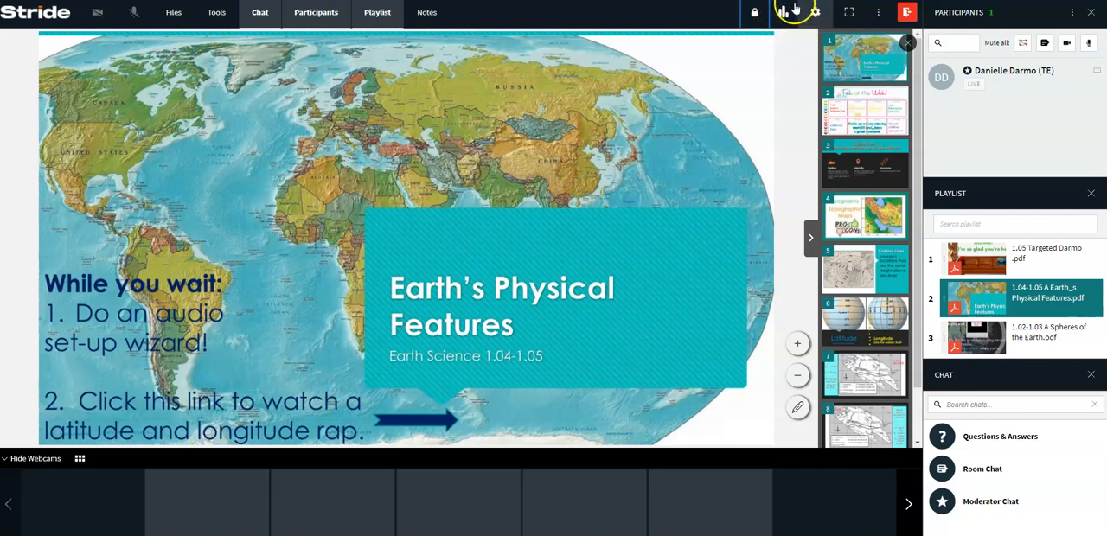
pyautogui.click(816, 13)
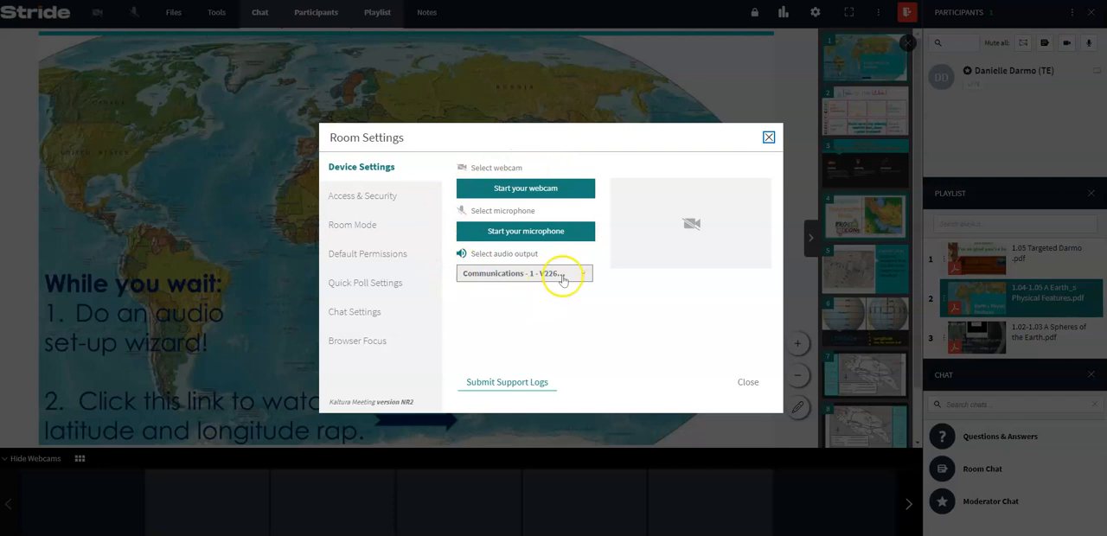
pyautogui.click(768, 138)
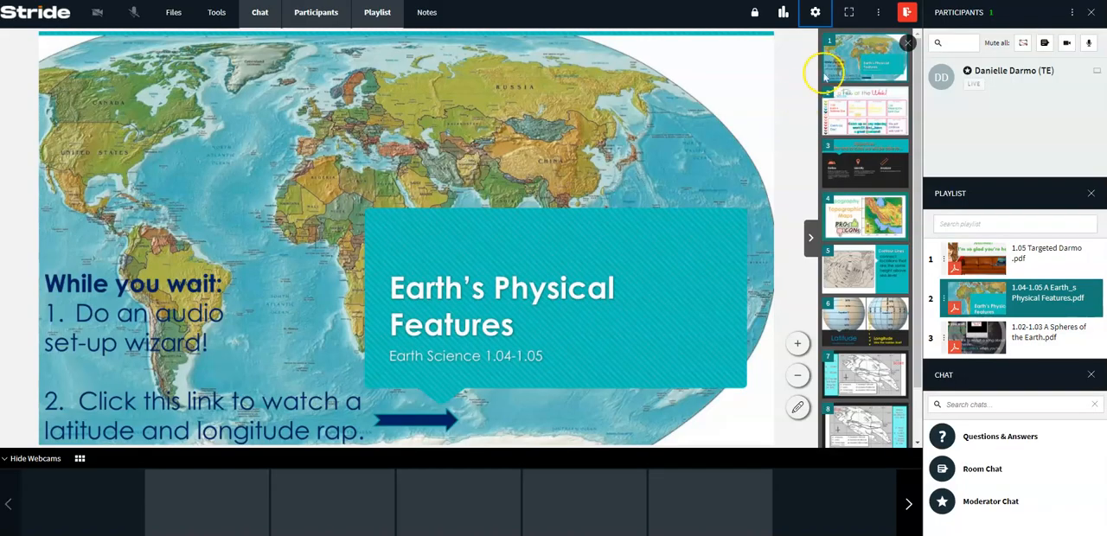